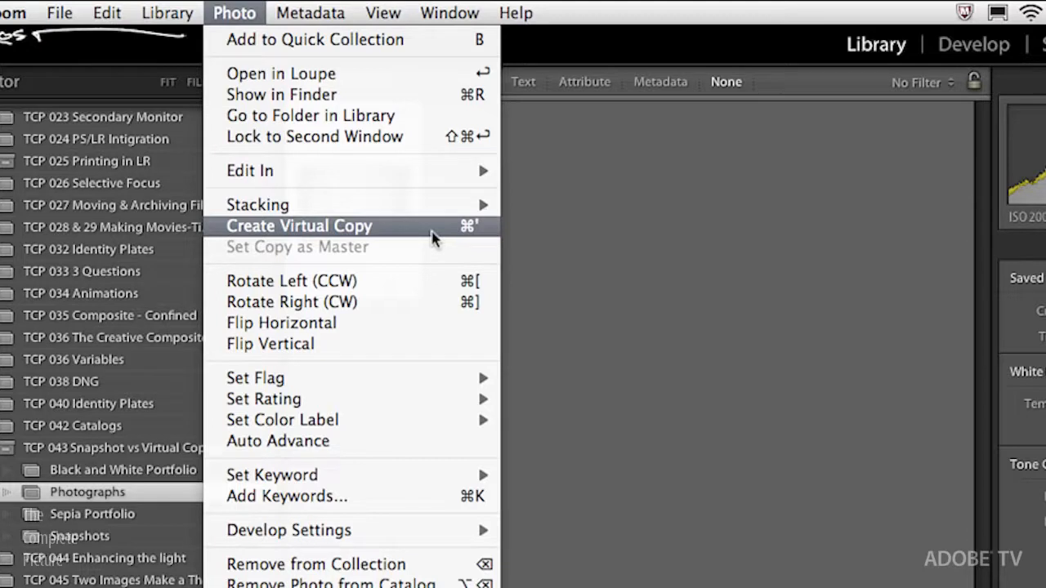
Create a virtual copy of the church windows photo and convert the copy to black and white.
{"action": "left_click", "coordinate": [433, 233]}
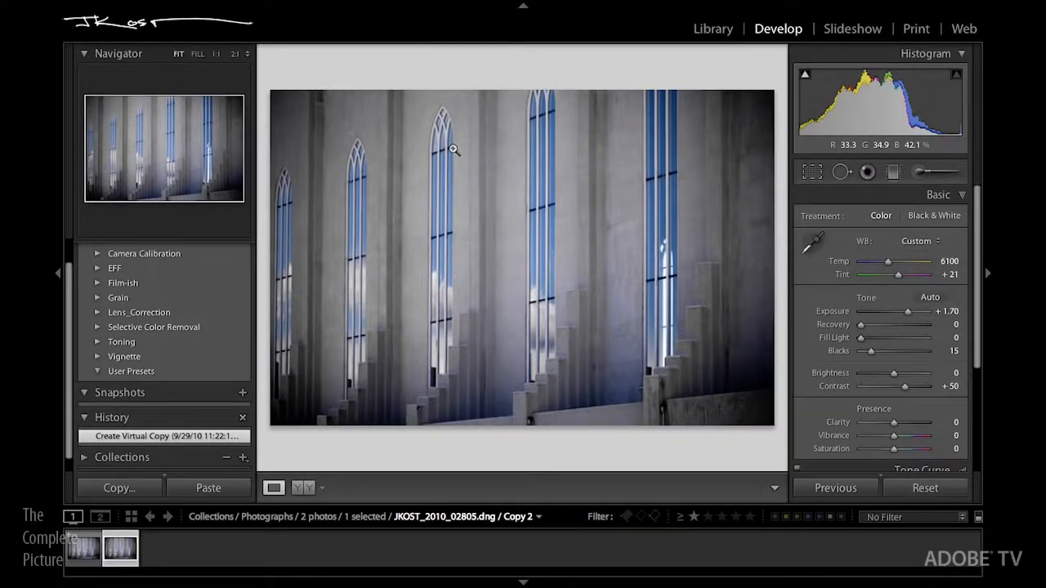
{"action": "key", "text": "v"}
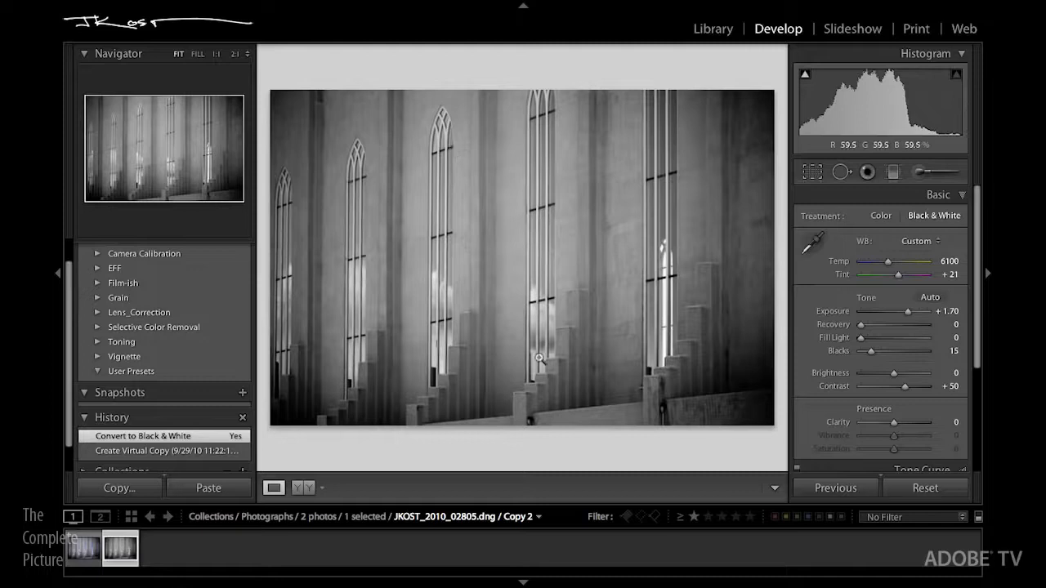
Enlarge the filmstrip thumbnails and compare the color original with the black-and-white virtual copy.
{"action": "left_click_drag", "start_coordinate": [484, 507], "coordinate": [499, 430]}
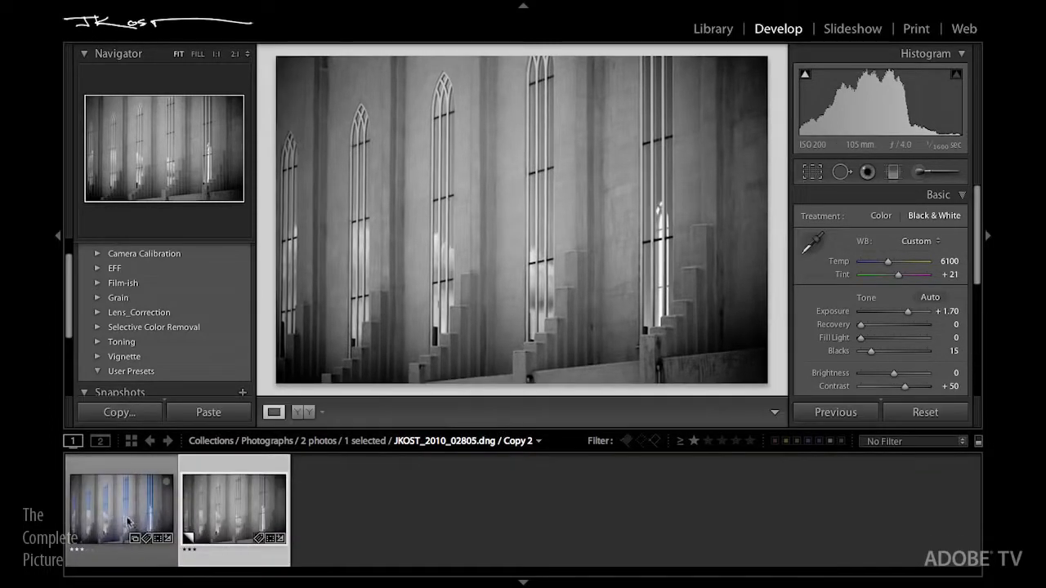
{"action": "left_click", "coordinate": [121, 517]}
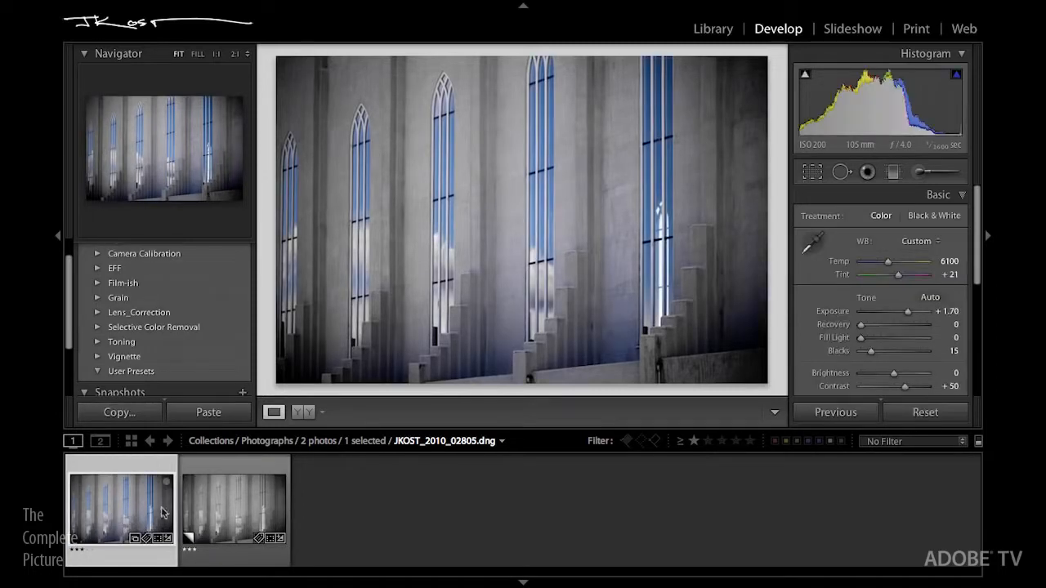
{"action": "left_click", "coordinate": [234, 513]}
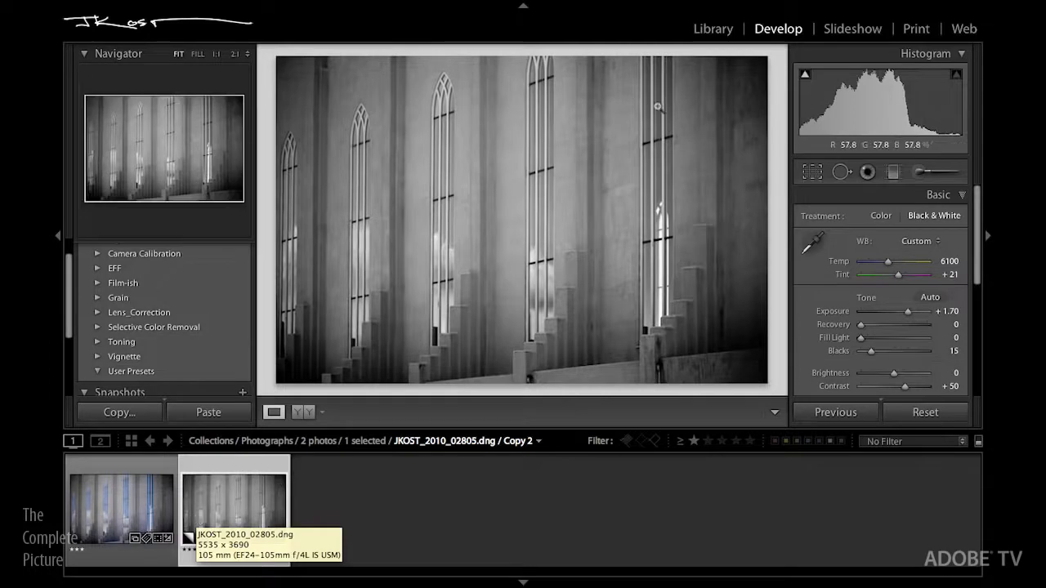
In the Library metadata, replace the virtual copy's caption with "Converted to Black and White".
{"action": "left_click", "coordinate": [713, 31]}
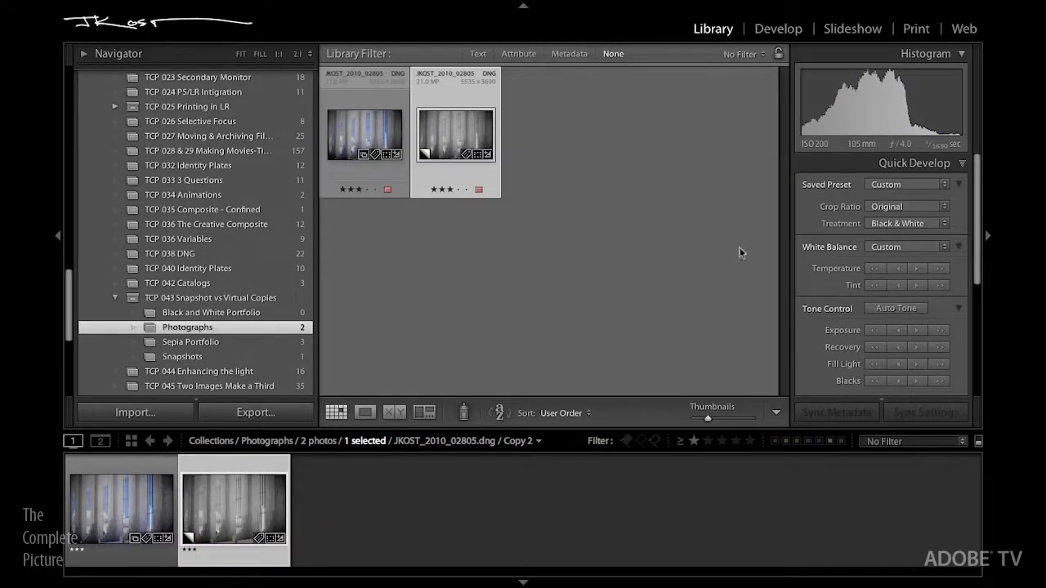
{"action": "left_click", "coordinate": [899, 164]}
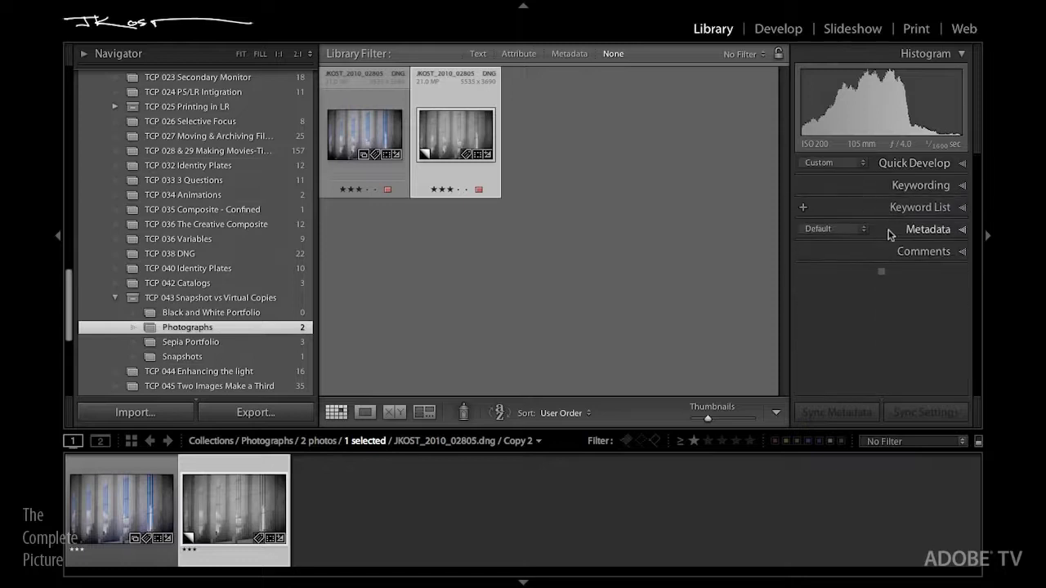
{"action": "left_click", "coordinate": [888, 232]}
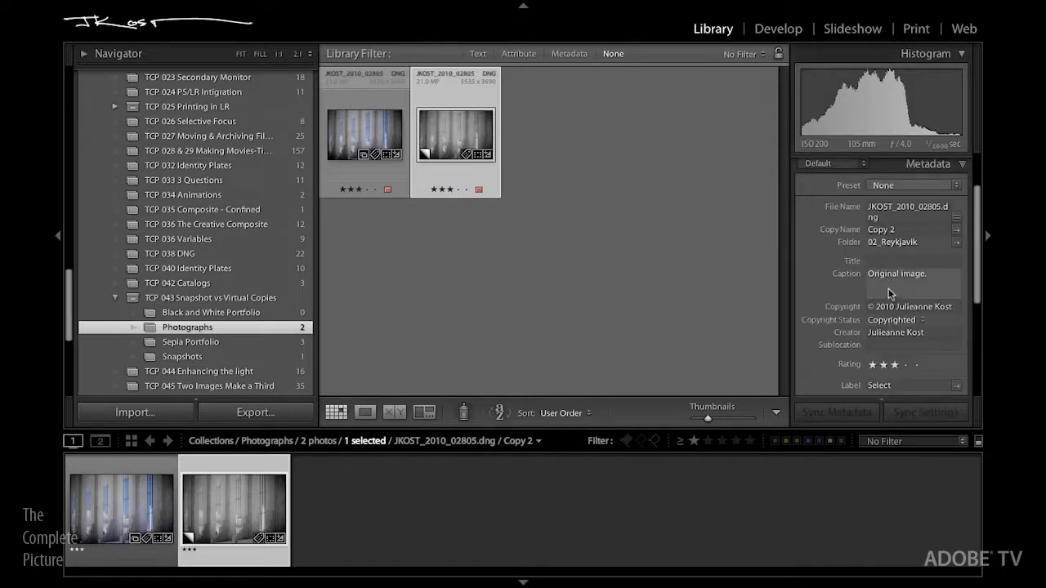
{"action": "left_click", "coordinate": [899, 281]}
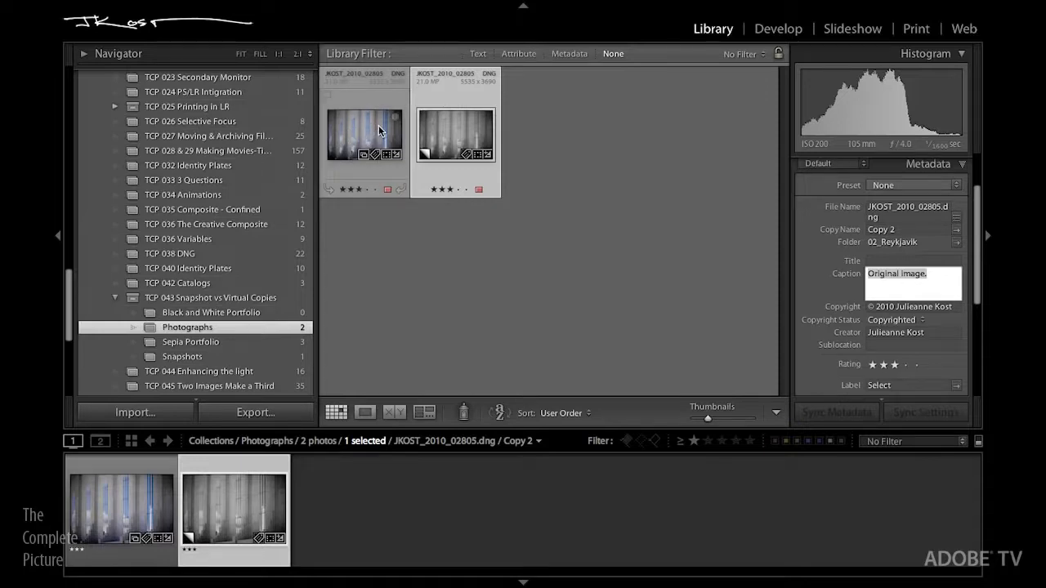
{"action": "type", "text": "Converted to Black and"}
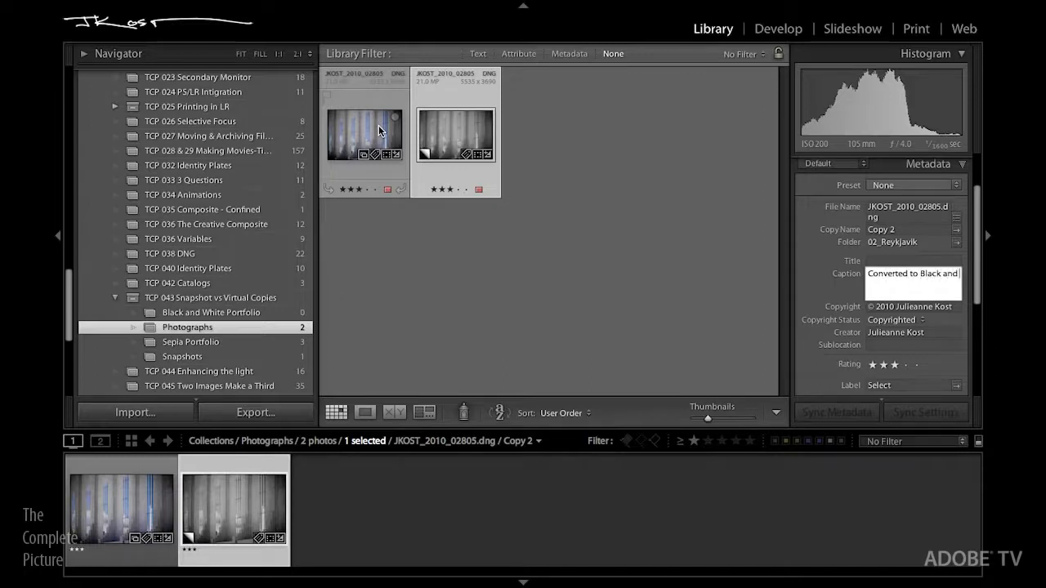
{"action": "type", "text": " White"}
{"action": "key", "text": "Return"}
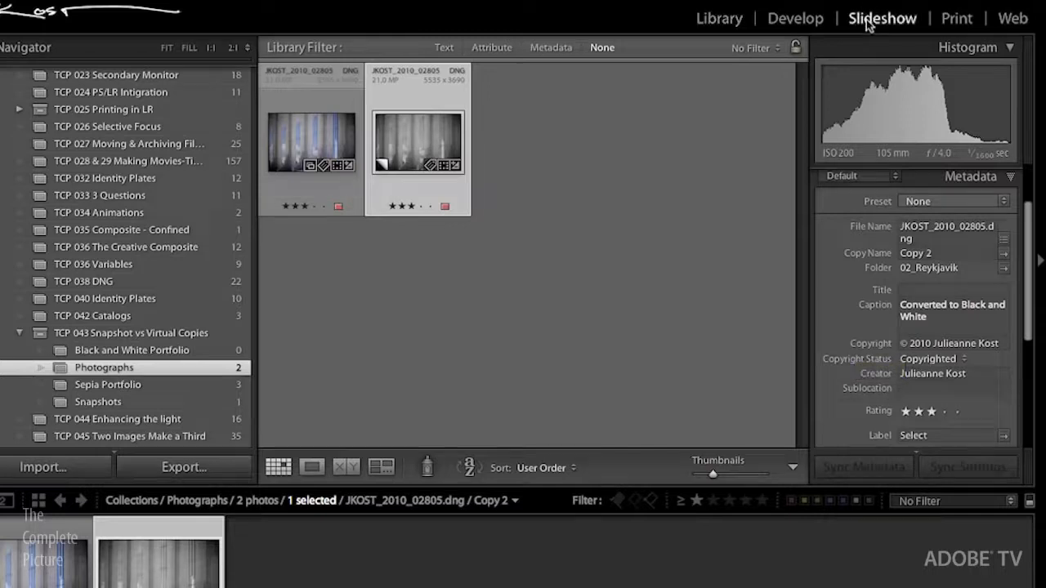
Inspect the slideshow's upper text overlay, keeping it set to Caption, and compare the captions on the copy's and the original's slides.
{"action": "left_click", "coordinate": [869, 23]}
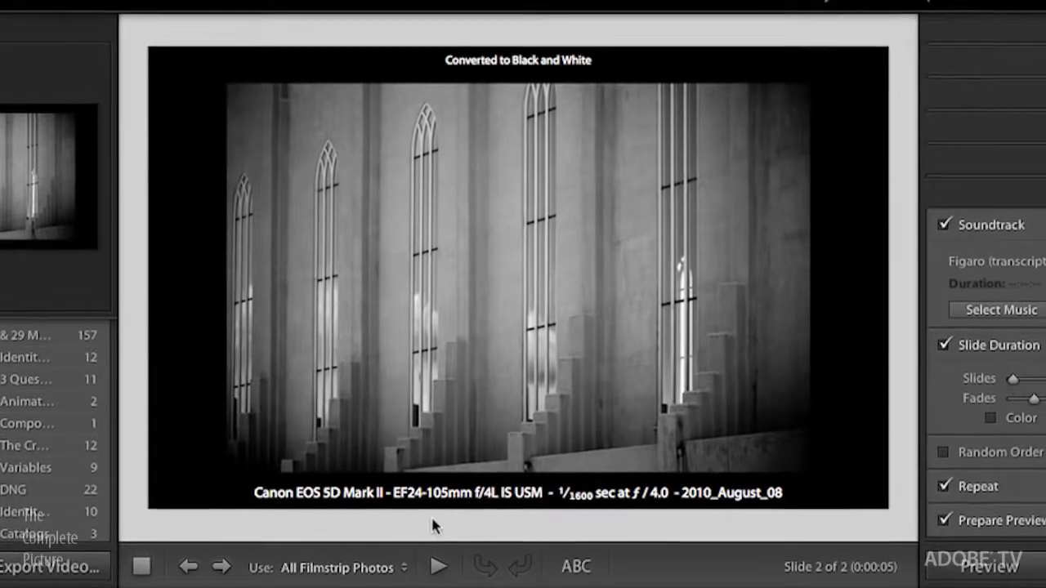
{"action": "left_click", "coordinate": [524, 62]}
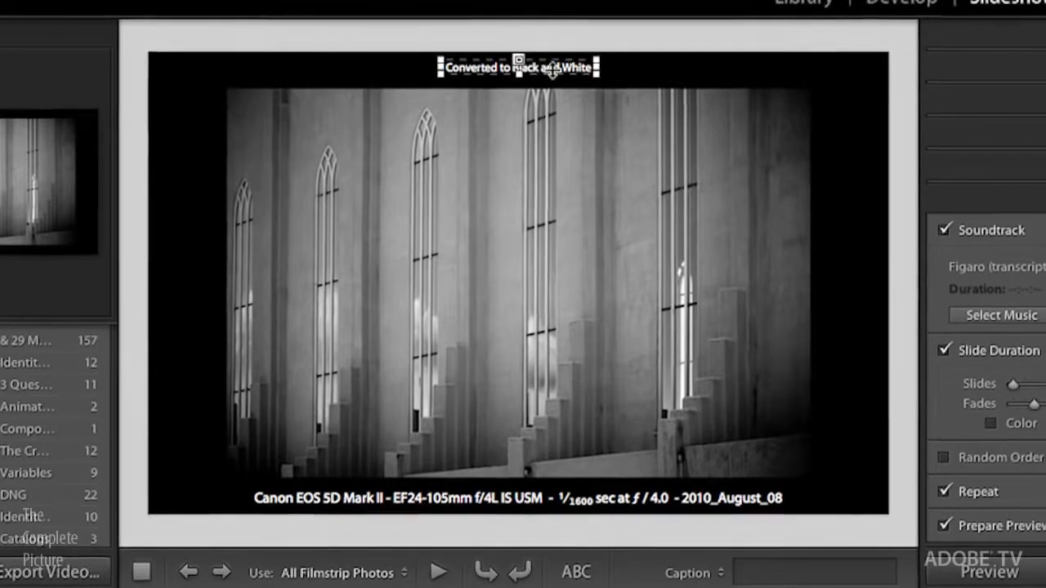
{"action": "left_click", "coordinate": [605, 68]}
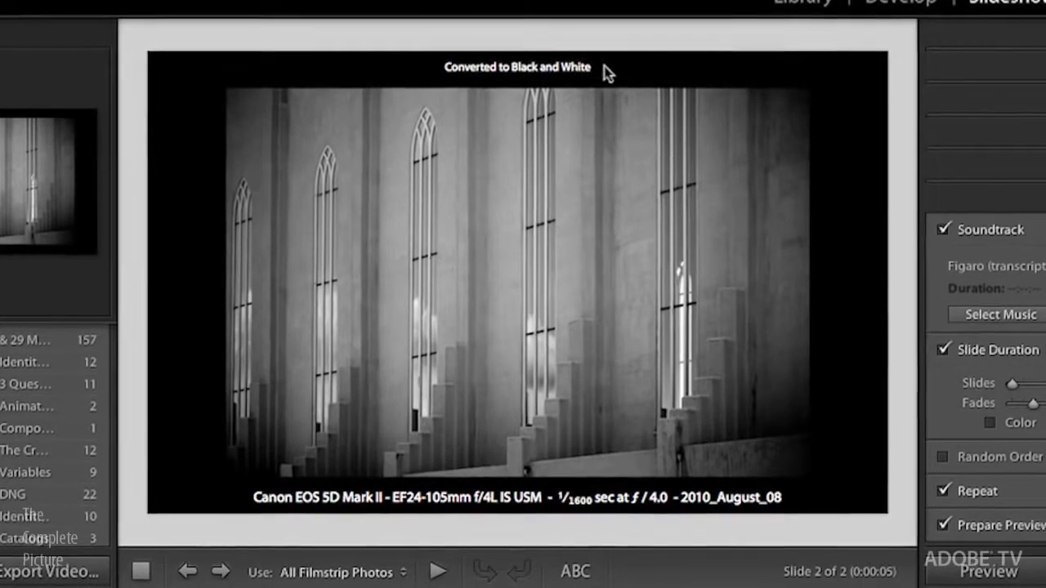
{"action": "left_click", "coordinate": [553, 65]}
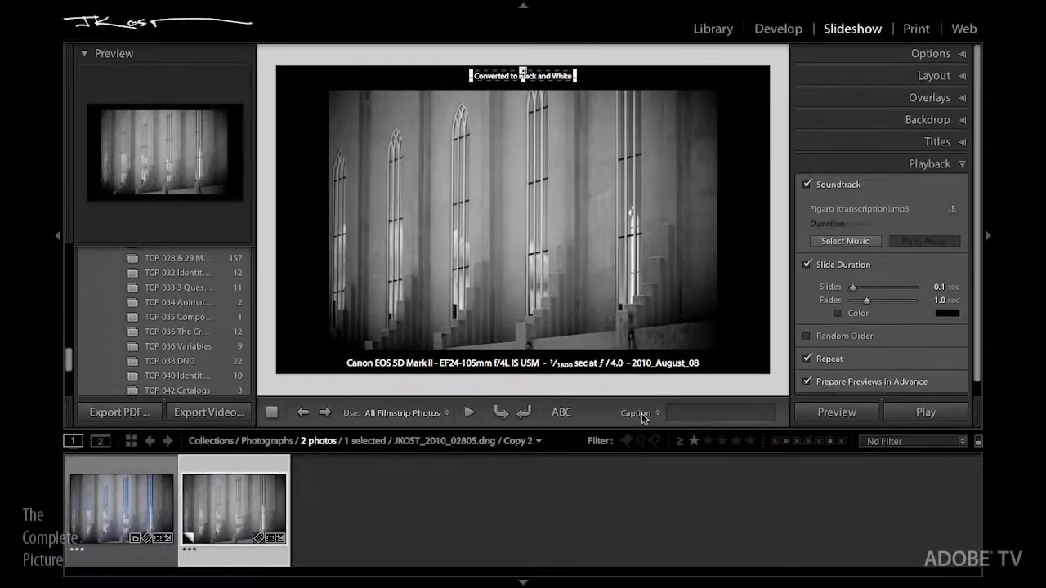
{"action": "left_click", "coordinate": [684, 565]}
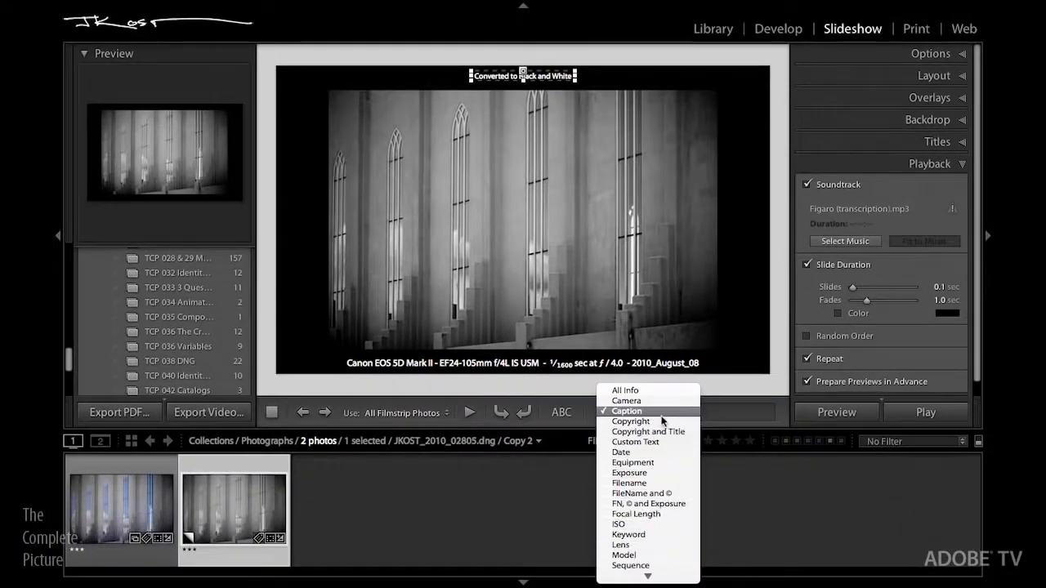
{"action": "left_click", "coordinate": [663, 413]}
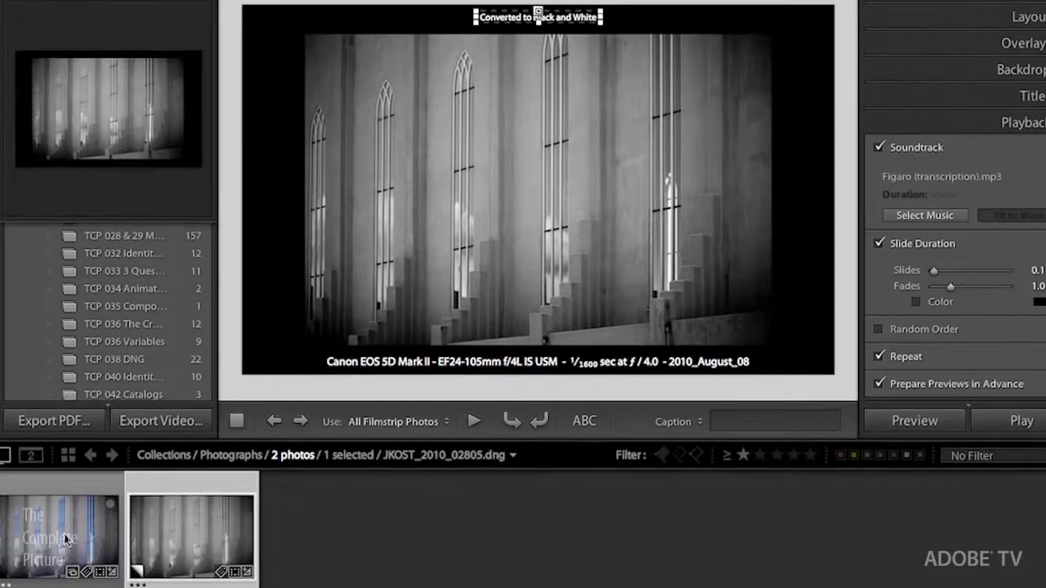
{"action": "left_click", "coordinate": [121, 510]}
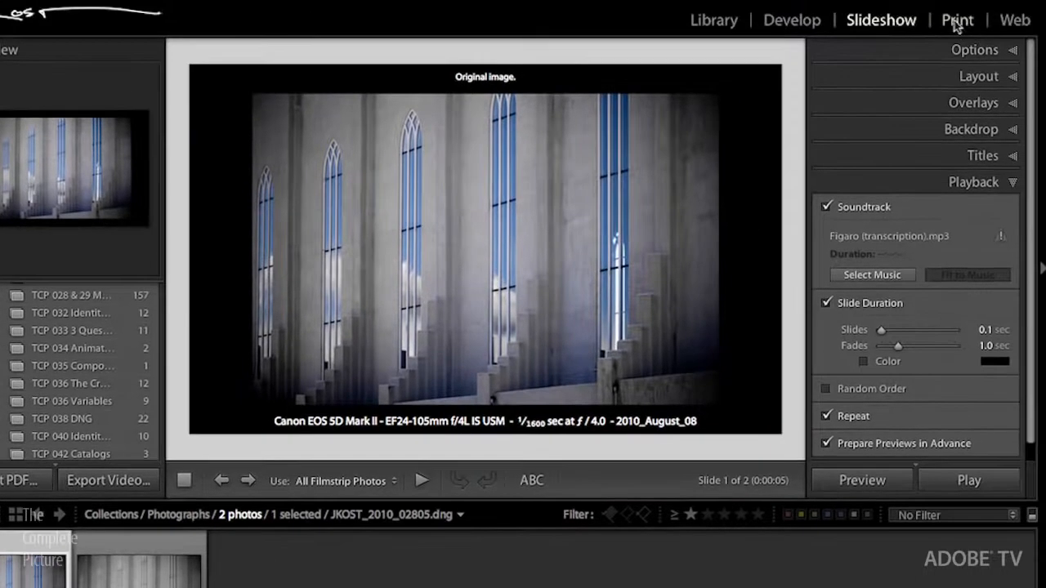
In the Print module's Custom Package layout, place the black-and-white copy on the page's empty area beside the color original.
{"action": "left_click", "coordinate": [1007, 0]}
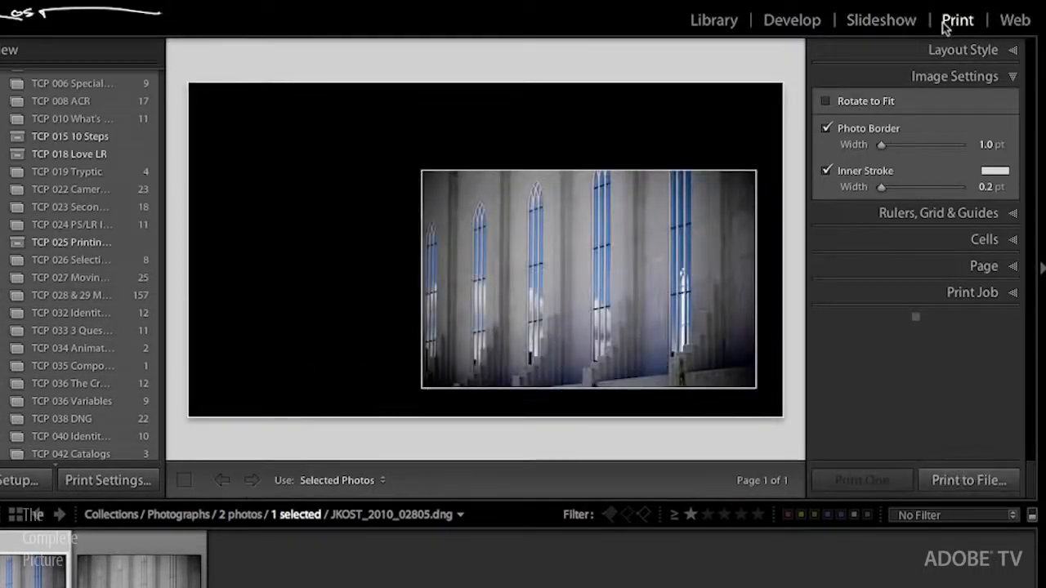
{"action": "left_click", "coordinate": [937, 52]}
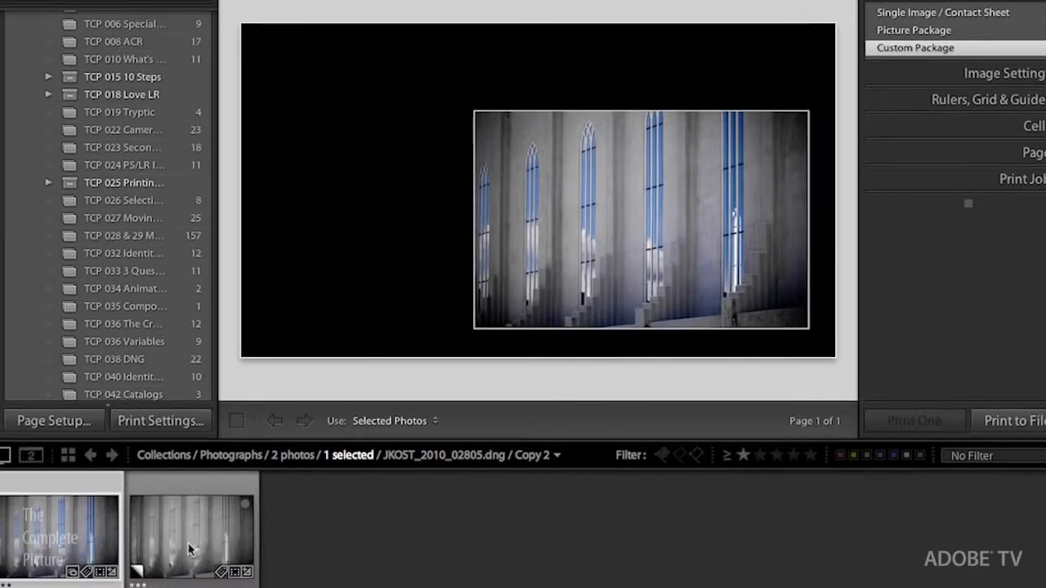
{"action": "left_click_drag", "start_coordinate": [137, 576], "coordinate": [291, 369]}
{"action": "left_click_drag", "start_coordinate": [343, 308], "coordinate": [364, 194]}
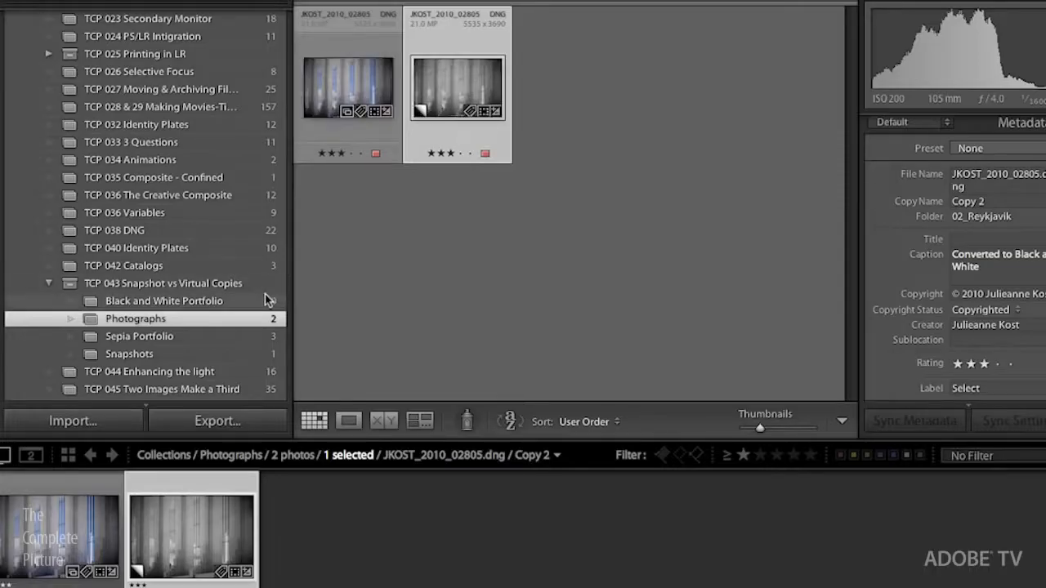
Remove the black-and-white virtual copy from the Photographs collection, keeping only the color original.
{"action": "left_click", "coordinate": [363, 96], "text": "ctrl"}
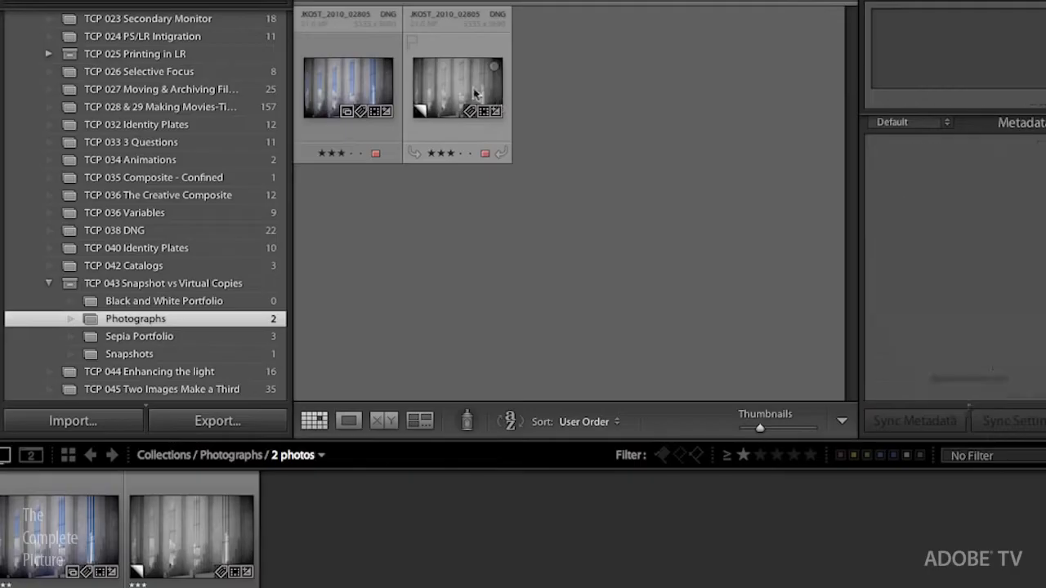
{"action": "left_click", "coordinate": [465, 126]}
{"action": "key", "text": "Delete"}
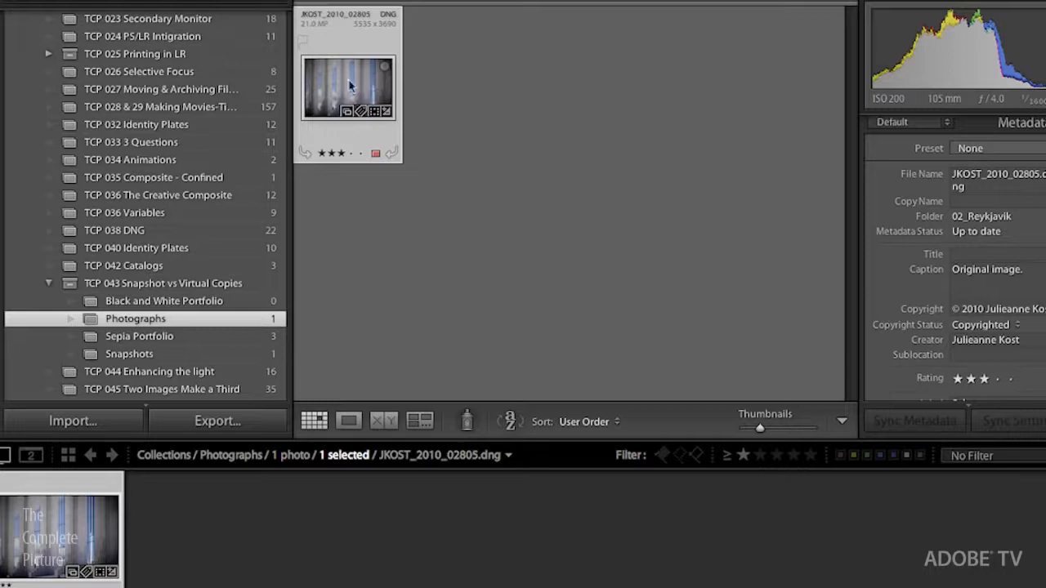
Add the original photo to both the Black and White Portfolio and the Sepia Portfolio collections.
{"action": "left_click_drag", "start_coordinate": [343, 92], "coordinate": [235, 304]}
{"action": "left_click_drag", "start_coordinate": [355, 91], "coordinate": [237, 344]}
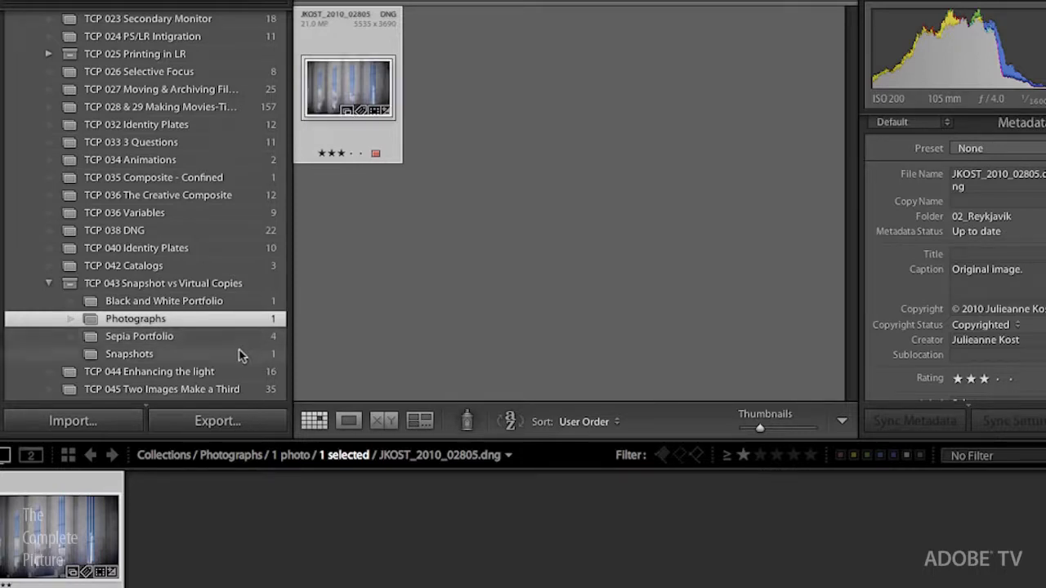
In the Black and White Portfolio collection, set the photo's Quick Develop treatment to Black & White.
{"action": "left_click", "coordinate": [223, 304]}
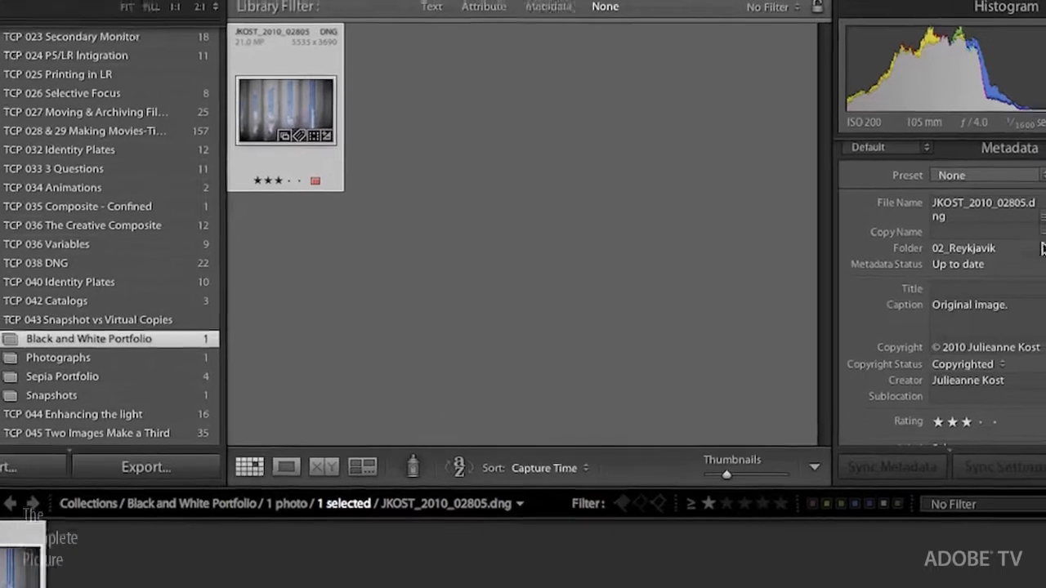
{"action": "scroll", "coordinate": [940, 245], "scroll_direction": "up", "scroll_amount": 2}
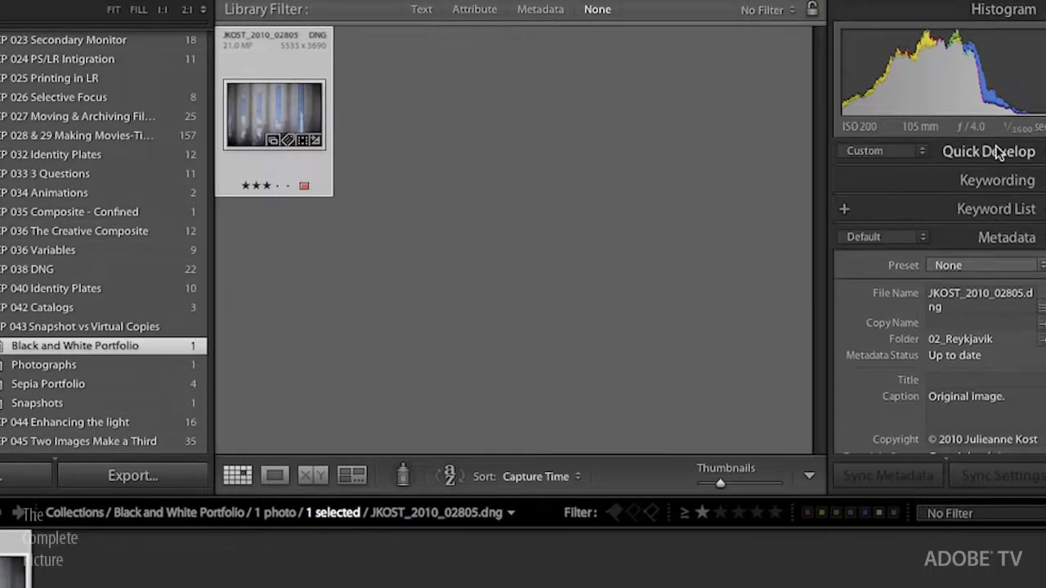
{"action": "left_click", "coordinate": [939, 152]}
{"action": "left_click", "coordinate": [978, 228]}
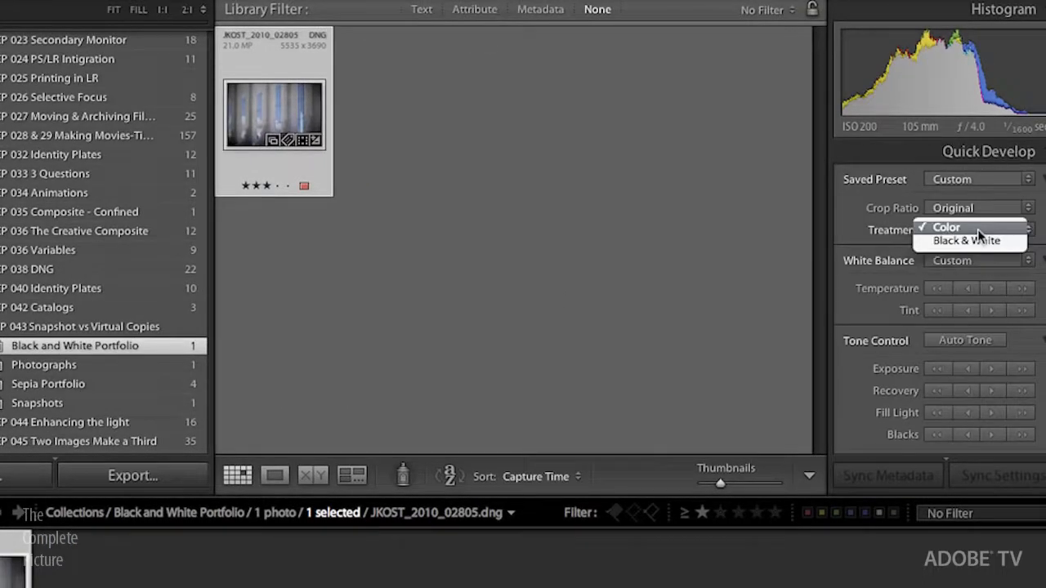
{"action": "left_click", "coordinate": [970, 242]}
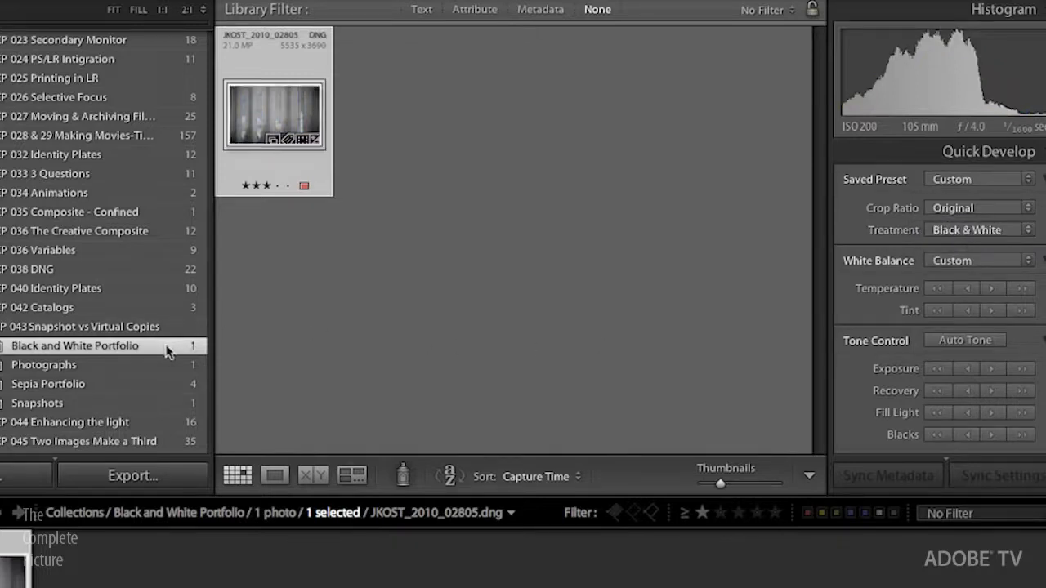
Develop the church windows photo from the Sepia Portfolio collection with the "* Sepia" toning preset.
{"action": "left_click", "coordinate": [150, 394]}
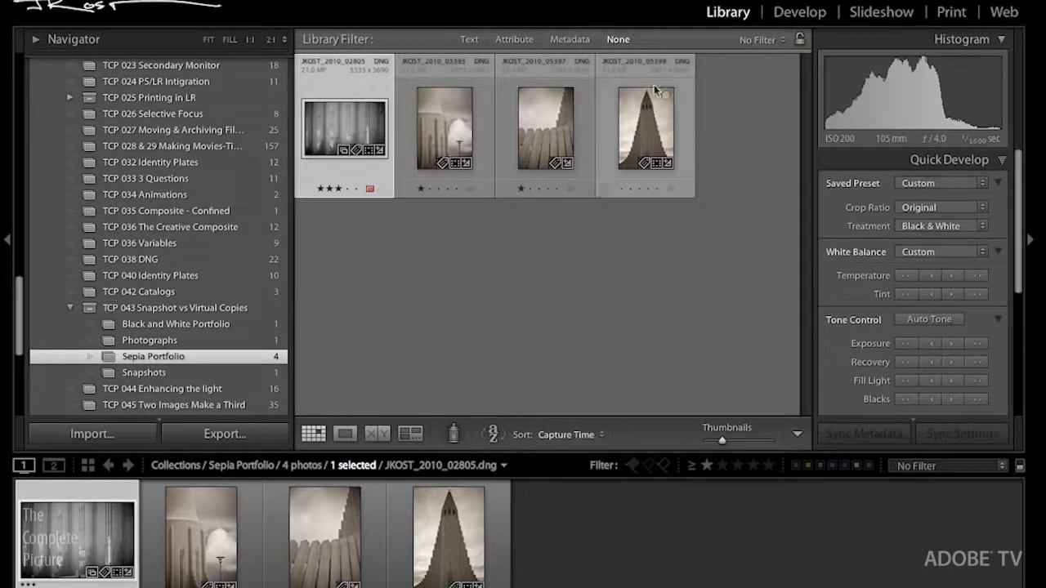
{"action": "left_click", "coordinate": [800, 13]}
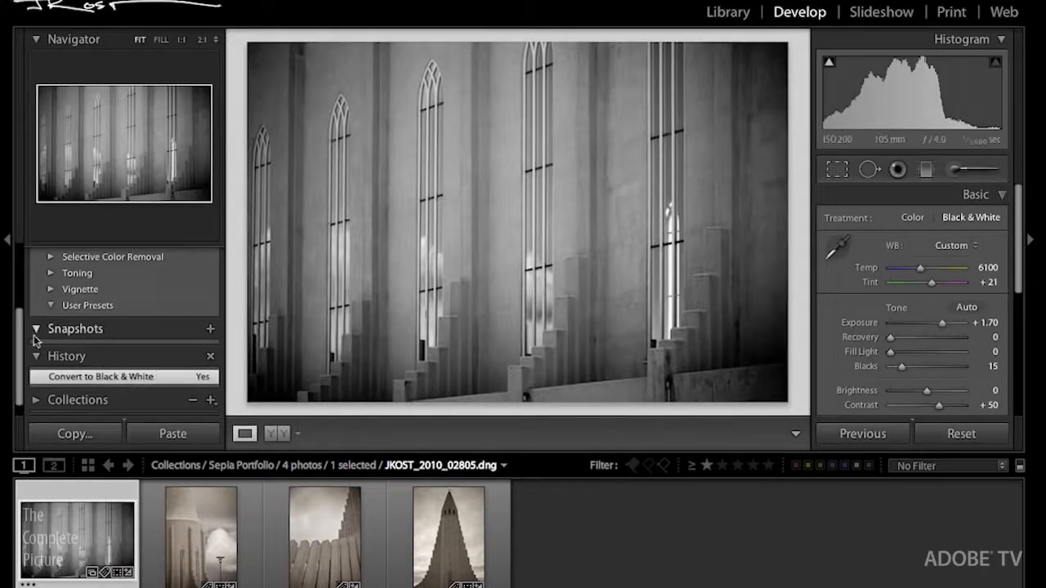
{"action": "left_click", "coordinate": [50, 275]}
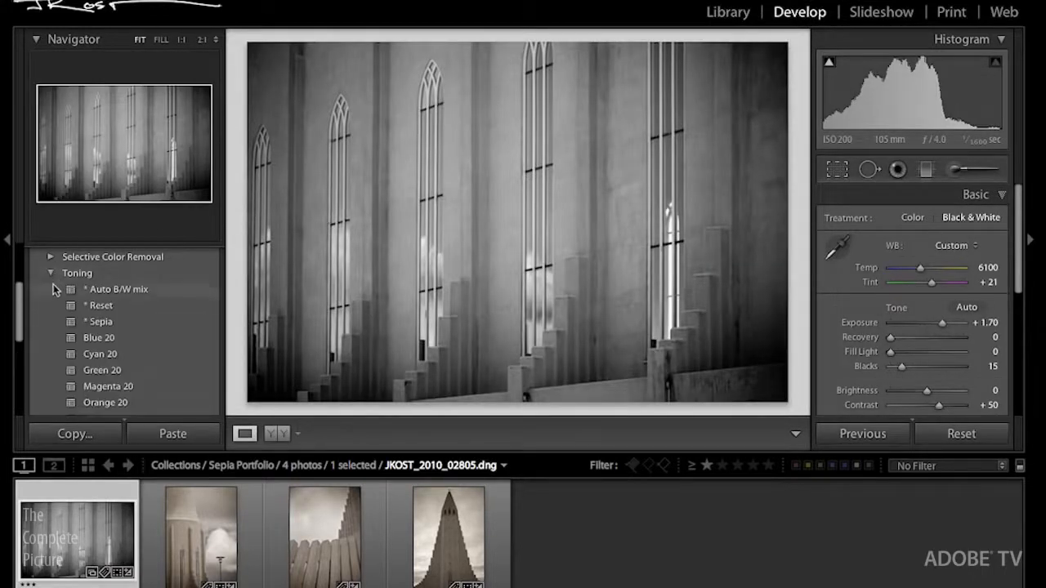
{"action": "left_click", "coordinate": [109, 324]}
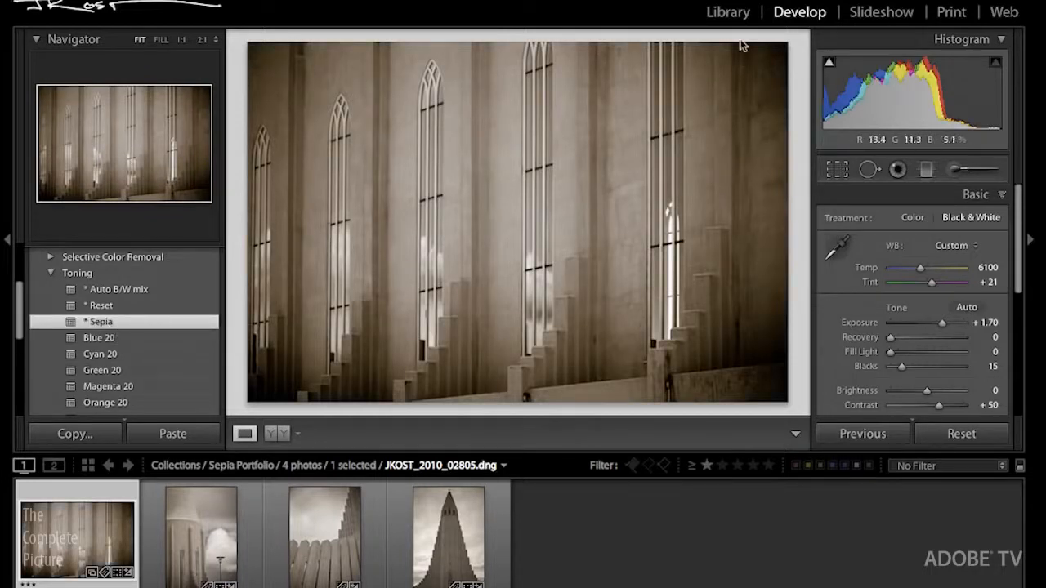
Return to the Black and White Portfolio collection in the Library and create a virtual copy of its photo.
{"action": "left_click", "coordinate": [728, 15]}
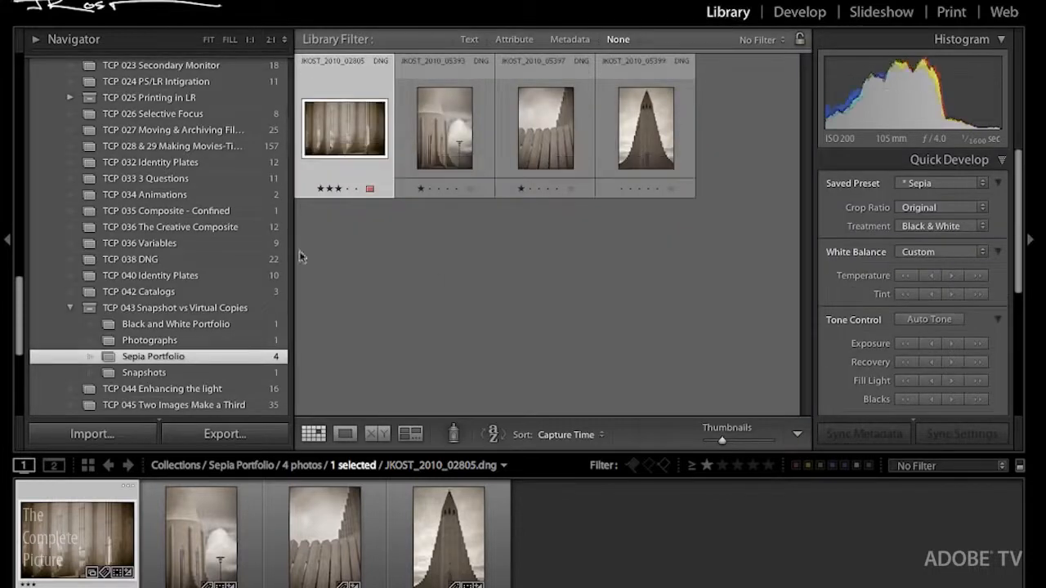
{"action": "left_click", "coordinate": [196, 327]}
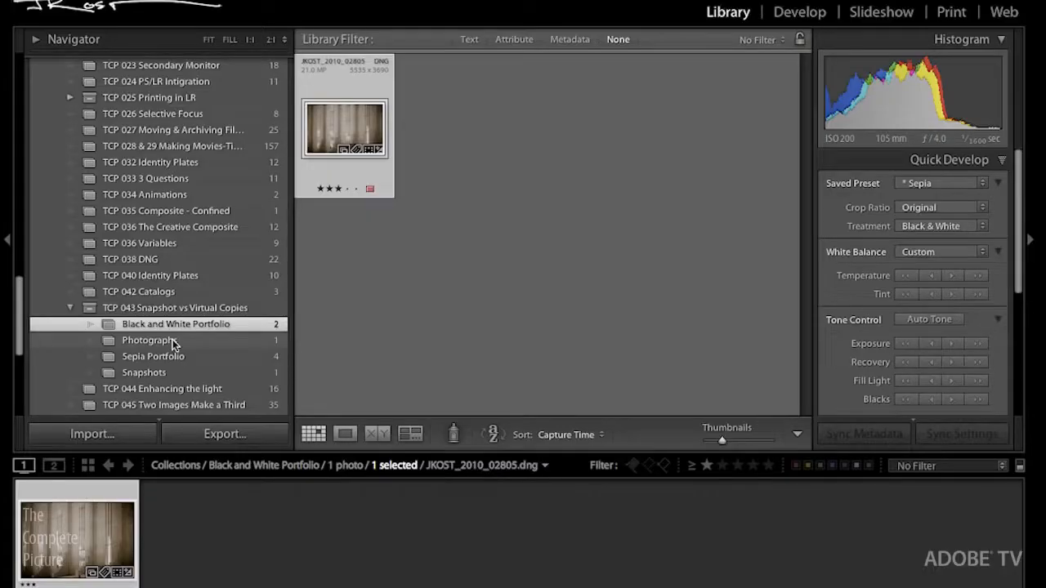
{"action": "key", "text": "super+apostrophe"}
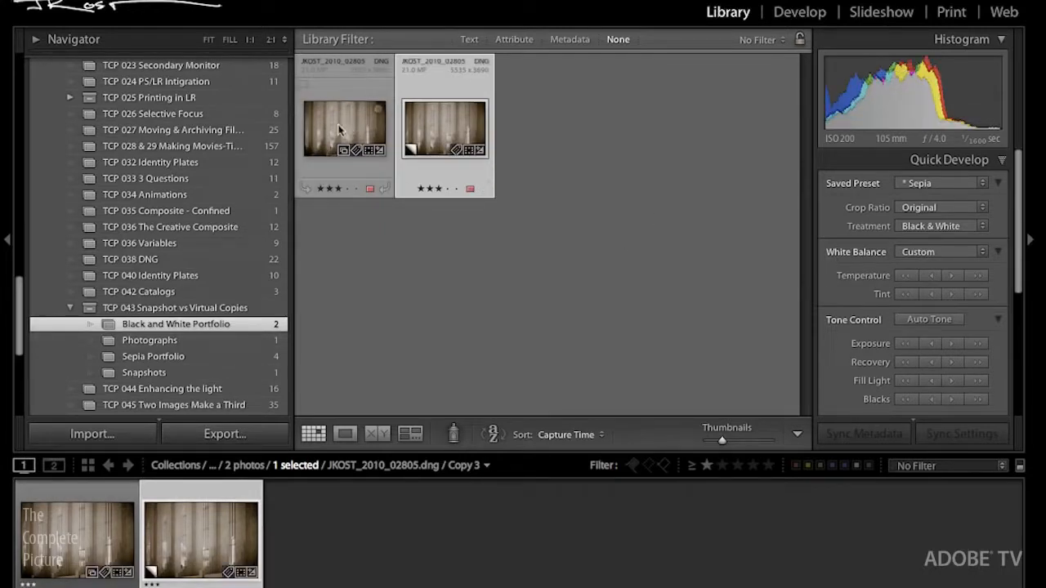
Remove the original photo from the Black and White Portfolio collection, keeping only its virtual copy there.
{"action": "left_click", "coordinate": [338, 127]}
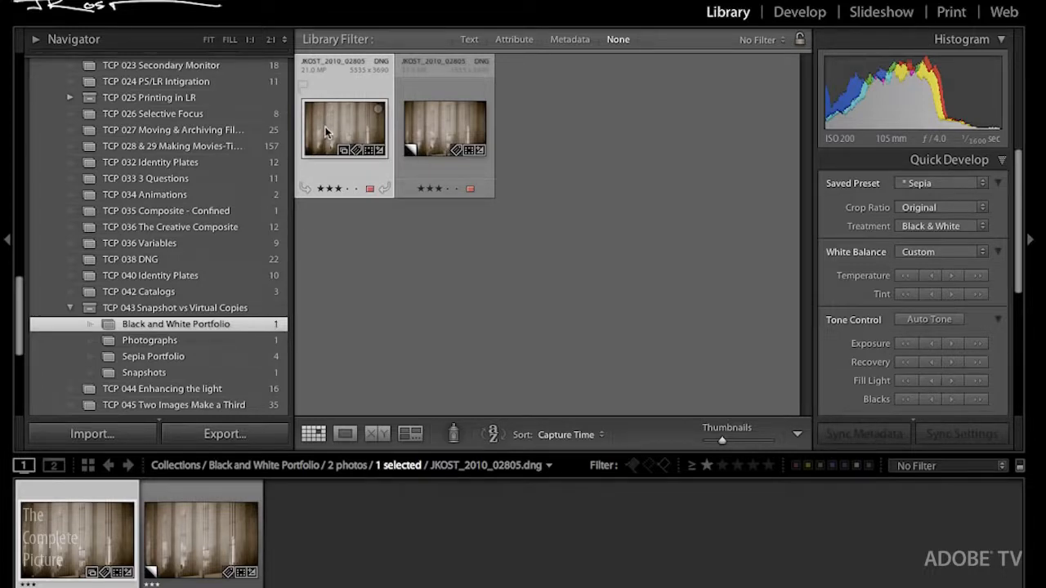
{"action": "key", "text": "Delete"}
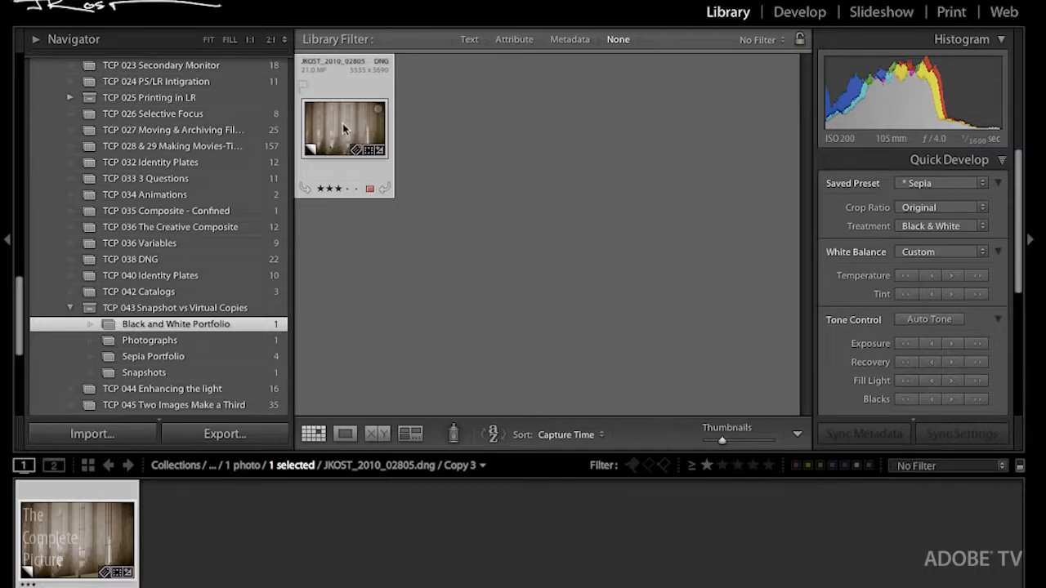
Develop the virtual copy with the "* Reset" toning preset followed by the "* Auto B/W mix" preset.
{"action": "left_click", "coordinate": [782, 19]}
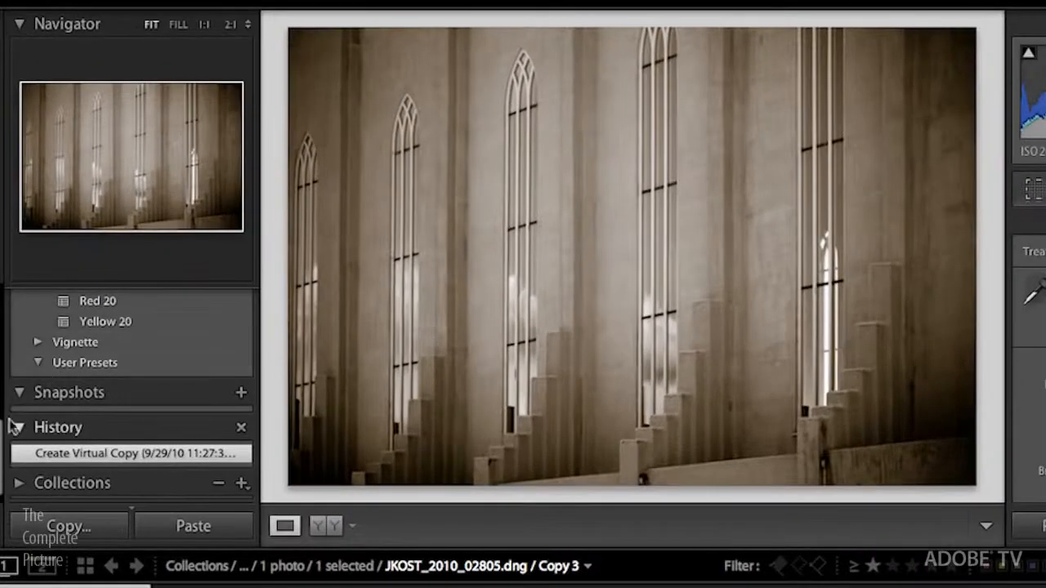
{"action": "left_click_drag", "start_coordinate": [2, 431], "coordinate": [10, 352]}
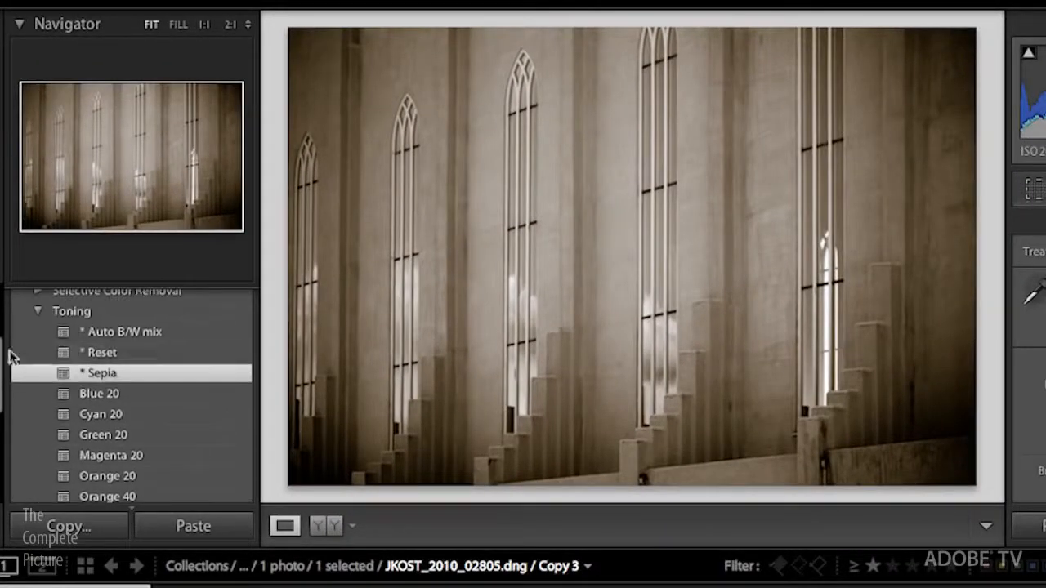
{"action": "left_click", "coordinate": [100, 354]}
{"action": "left_click", "coordinate": [106, 358]}
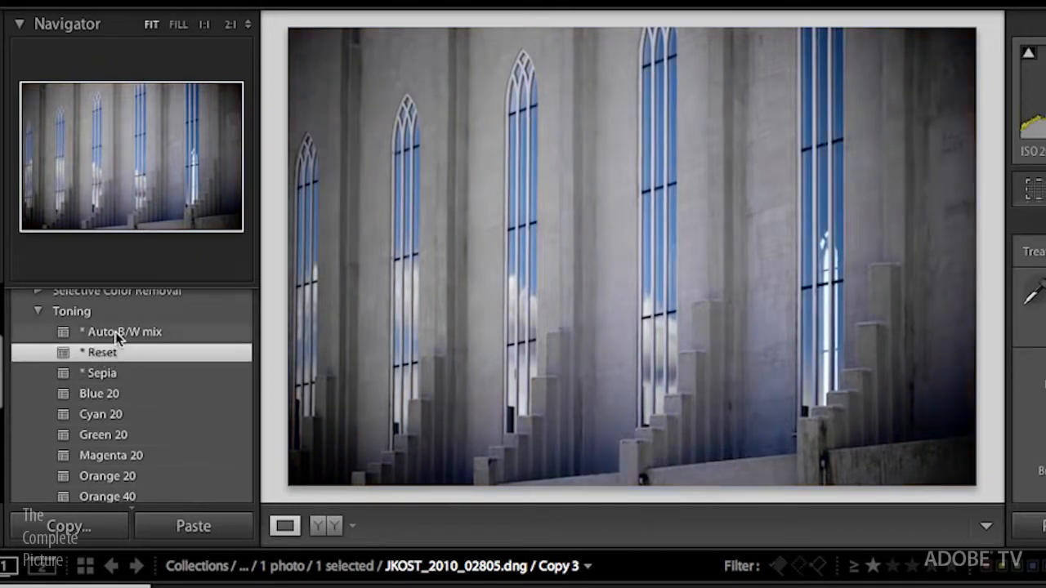
{"action": "left_click", "coordinate": [115, 331]}
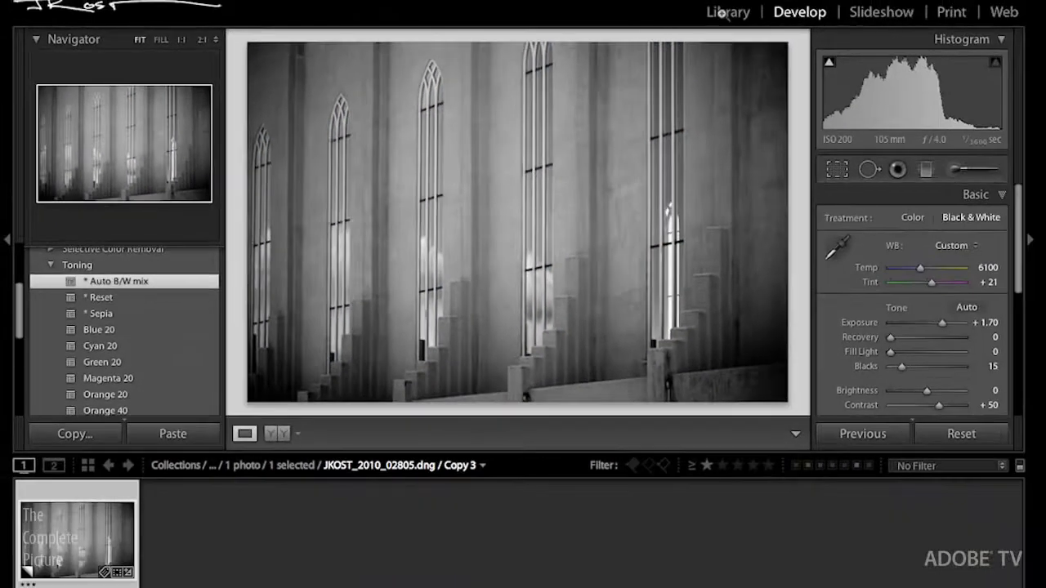
Return to the Library and select the church windows photo in the Sepia Portfolio collection.
{"action": "left_click", "coordinate": [726, 12]}
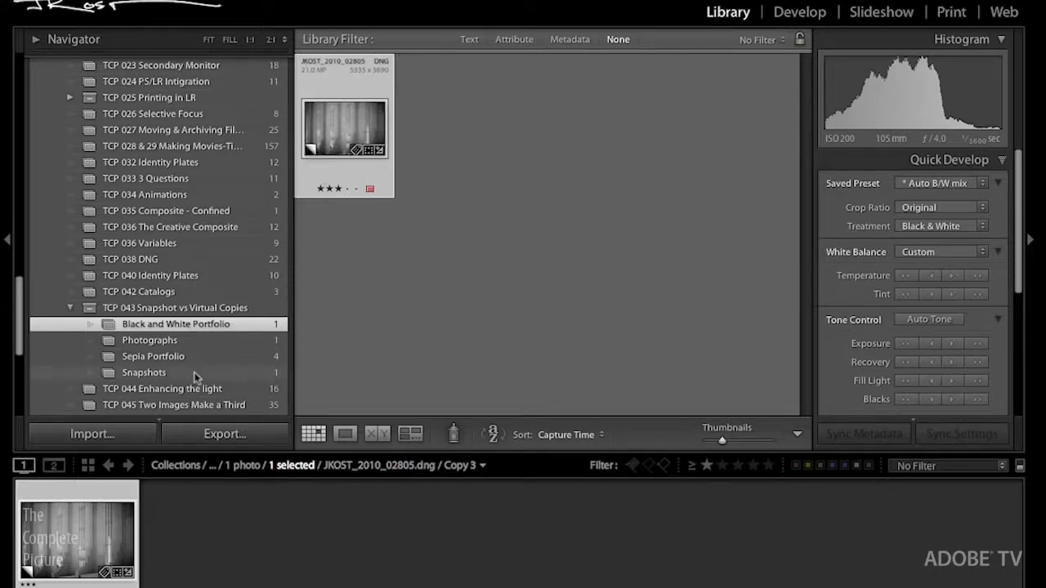
{"action": "left_click", "coordinate": [176, 360]}
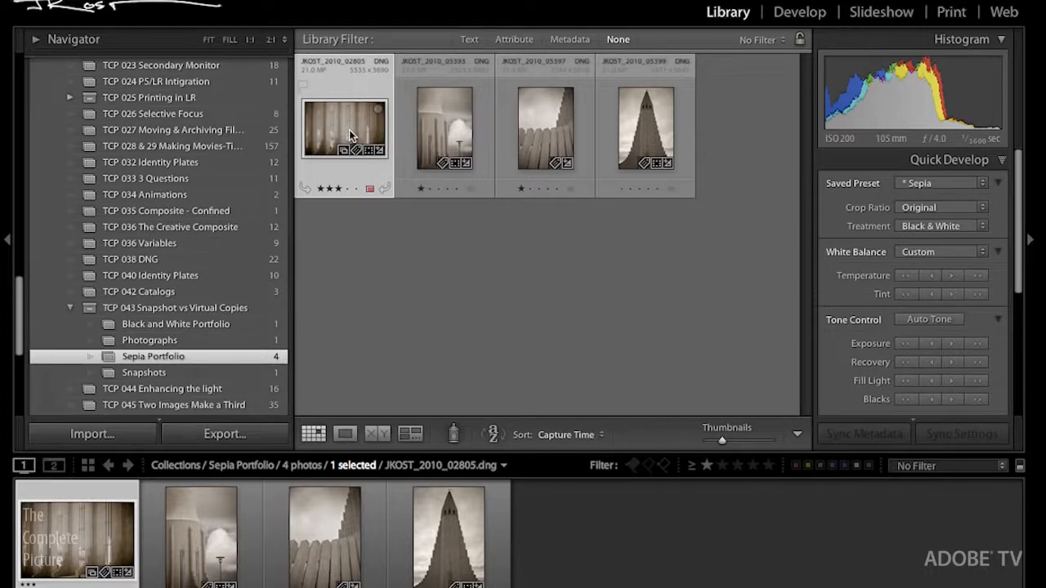
{"action": "scroll", "coordinate": [23, 323], "scroll_direction": "down", "scroll_amount": 5}
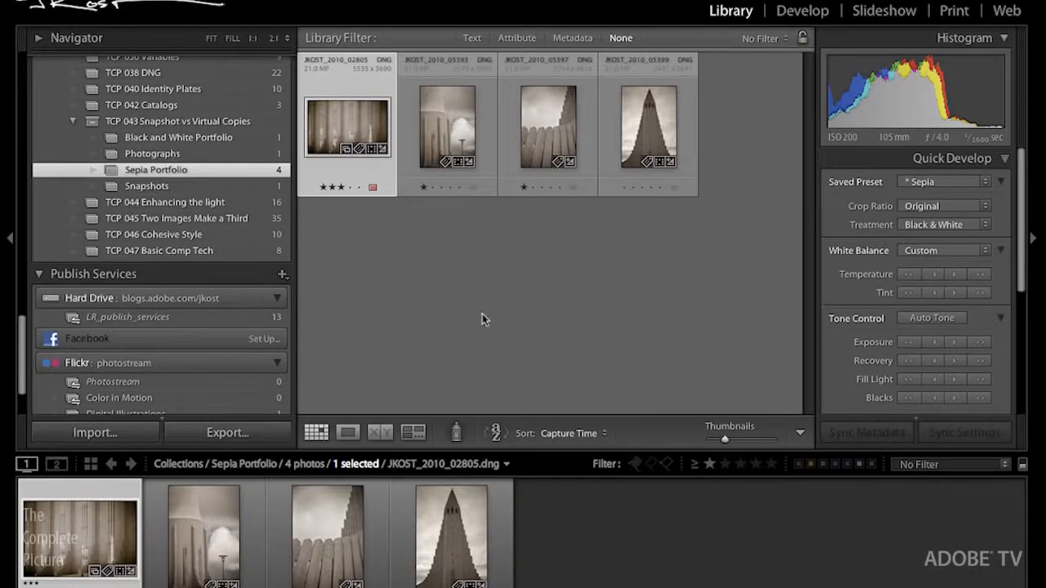
{"action": "left_click", "coordinate": [653, 139]}
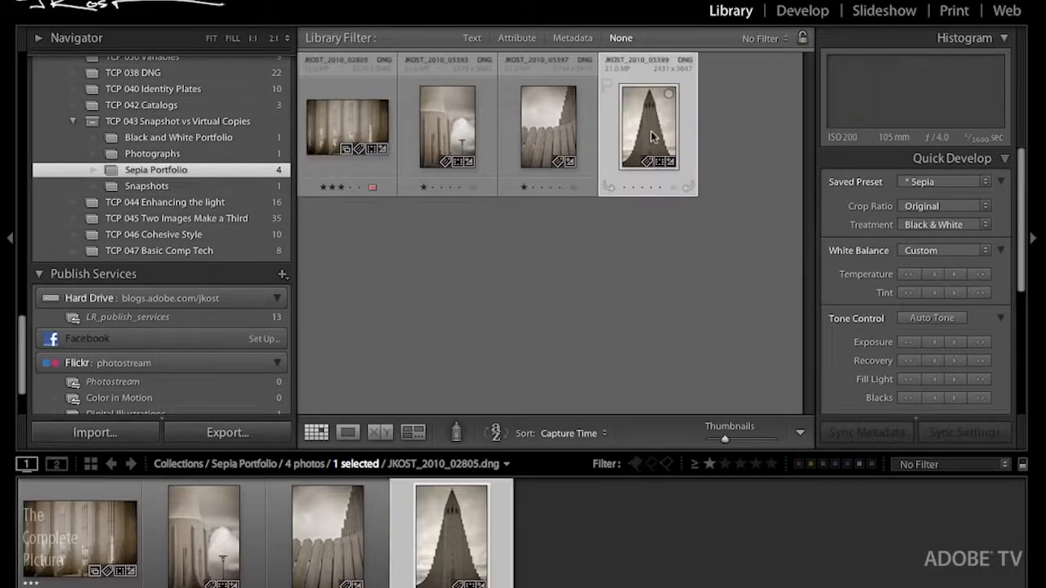
{"action": "left_click", "coordinate": [363, 120]}
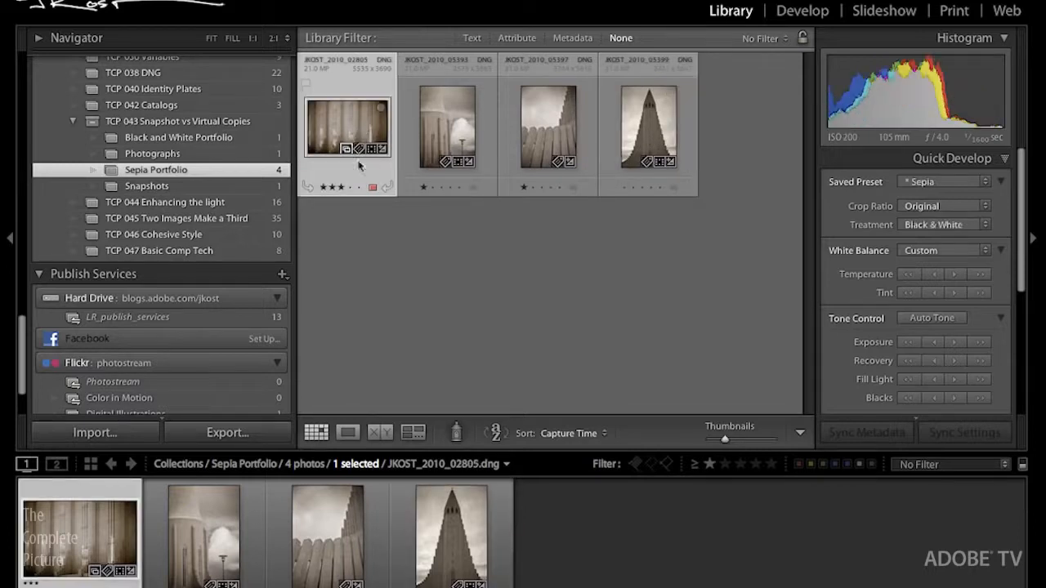
Develop the church windows photo with the Lightroom preset "Color Creative - Yesteryear 1" and replace it with "Color Creative - Yesteryear 2".
{"action": "left_click", "coordinate": [794, 15]}
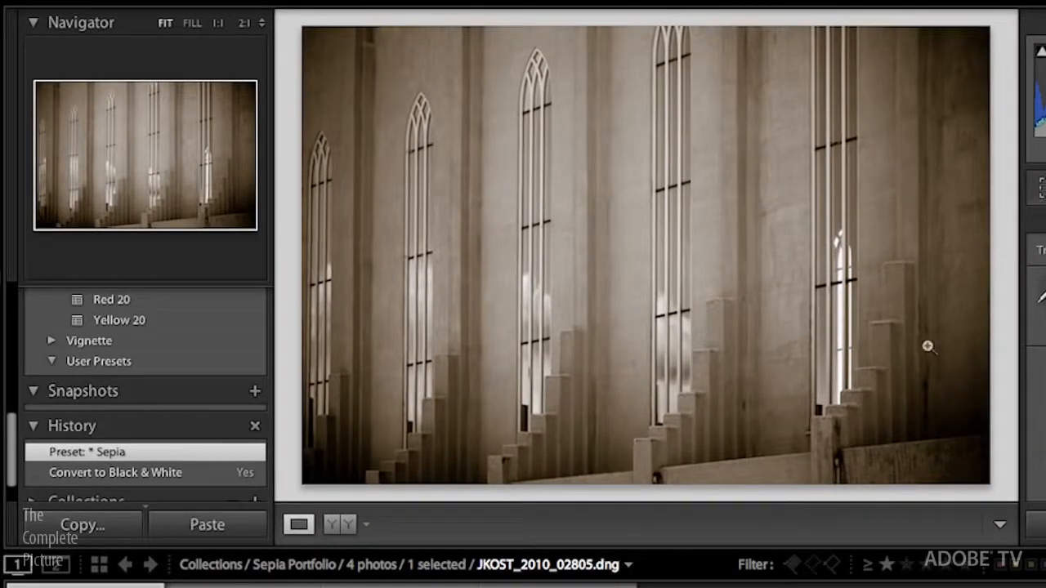
{"action": "left_click_drag", "start_coordinate": [12, 427], "coordinate": [9, 294]}
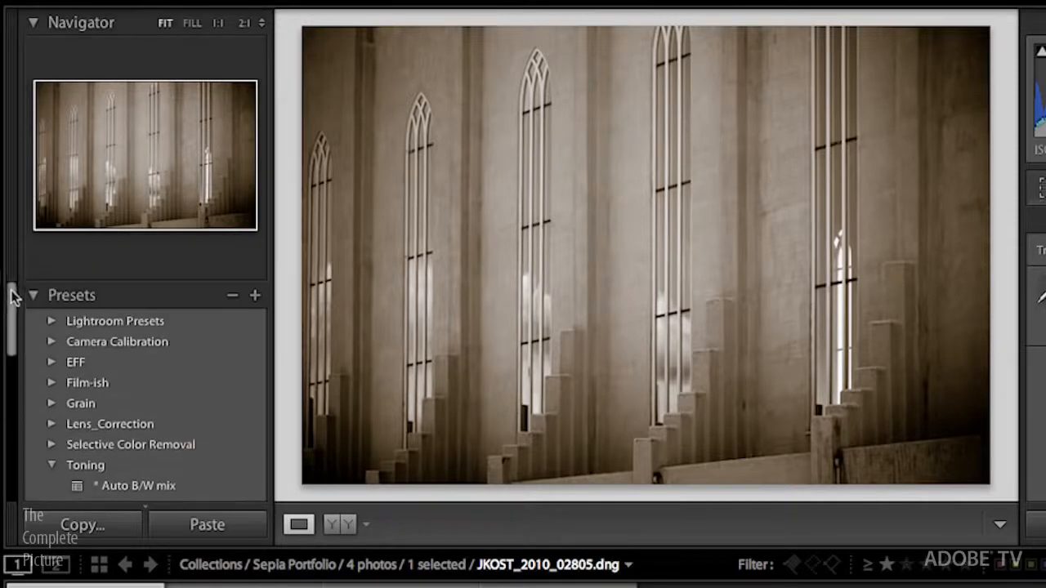
{"action": "left_click", "coordinate": [52, 322]}
{"action": "left_click_drag", "start_coordinate": [12, 297], "coordinate": [19, 384]}
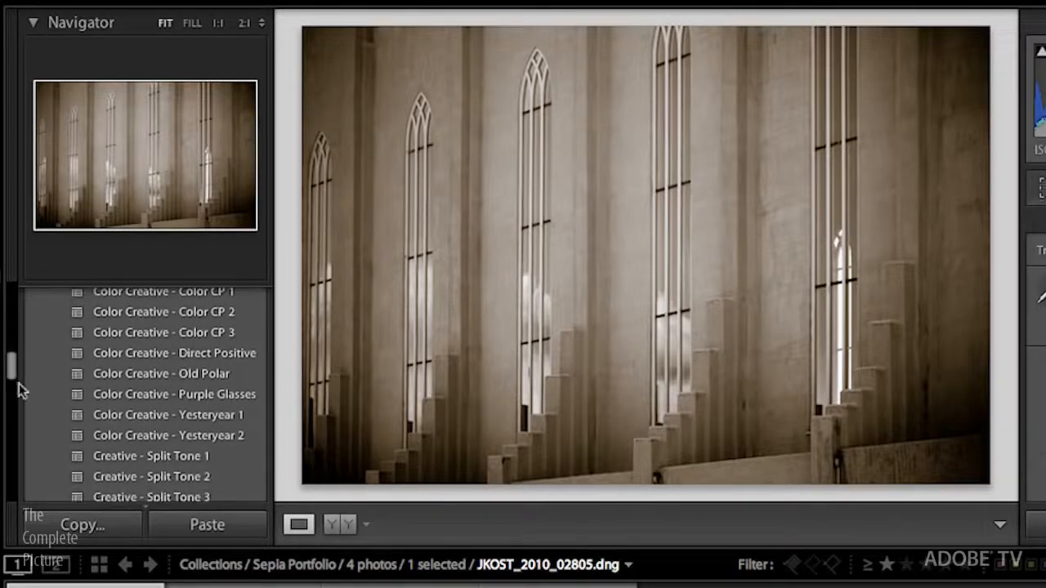
{"action": "left_click", "coordinate": [214, 417]}
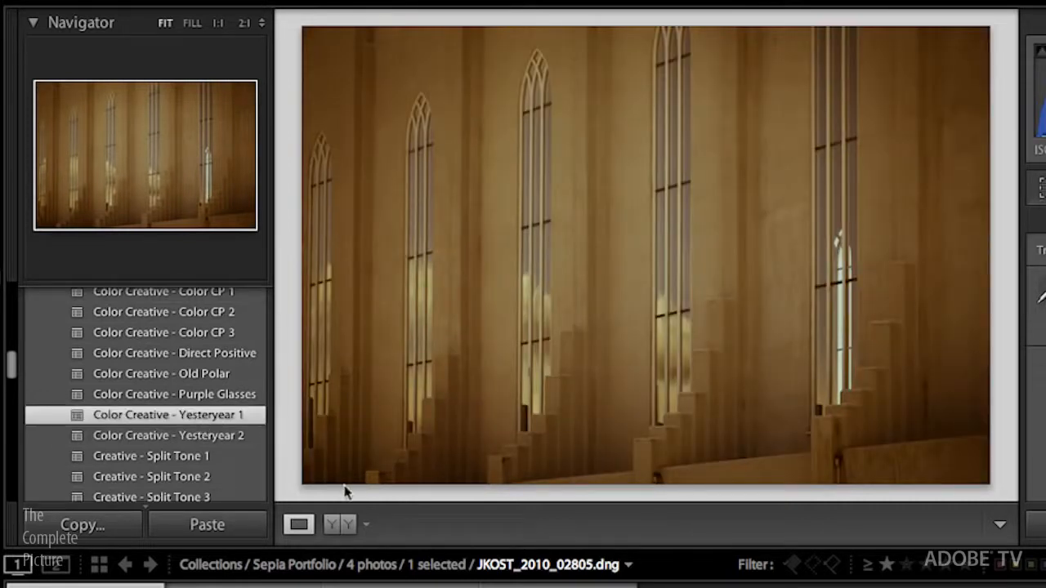
{"action": "left_click", "coordinate": [236, 438]}
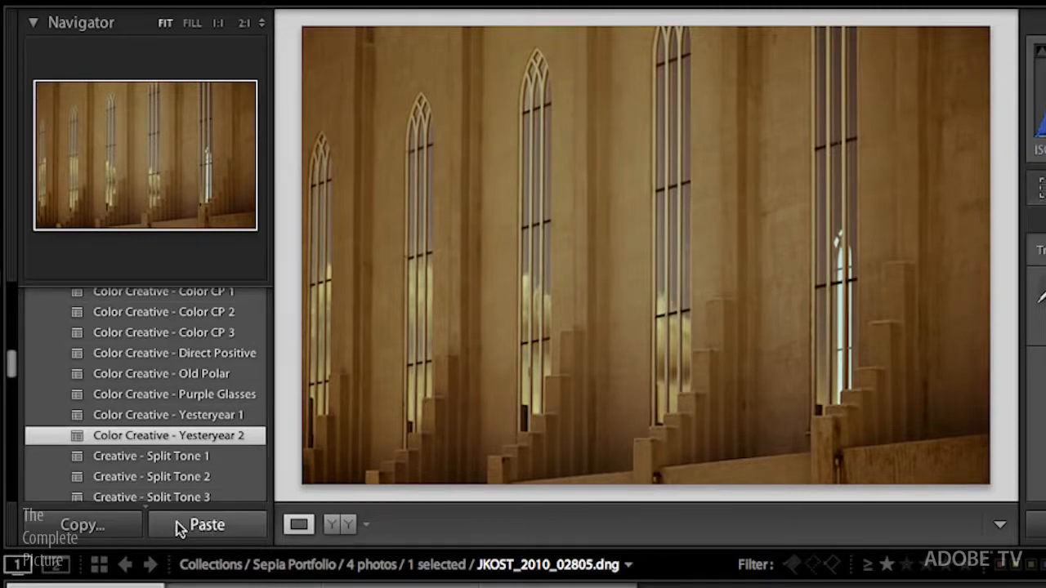
Save the photo's current look as a snapshot named "Yester Year Preset".
{"action": "scroll", "coordinate": [13, 400], "scroll_direction": "down", "scroll_amount": 3}
{"action": "left_click_drag", "start_coordinate": [12, 401], "coordinate": [17, 486]}
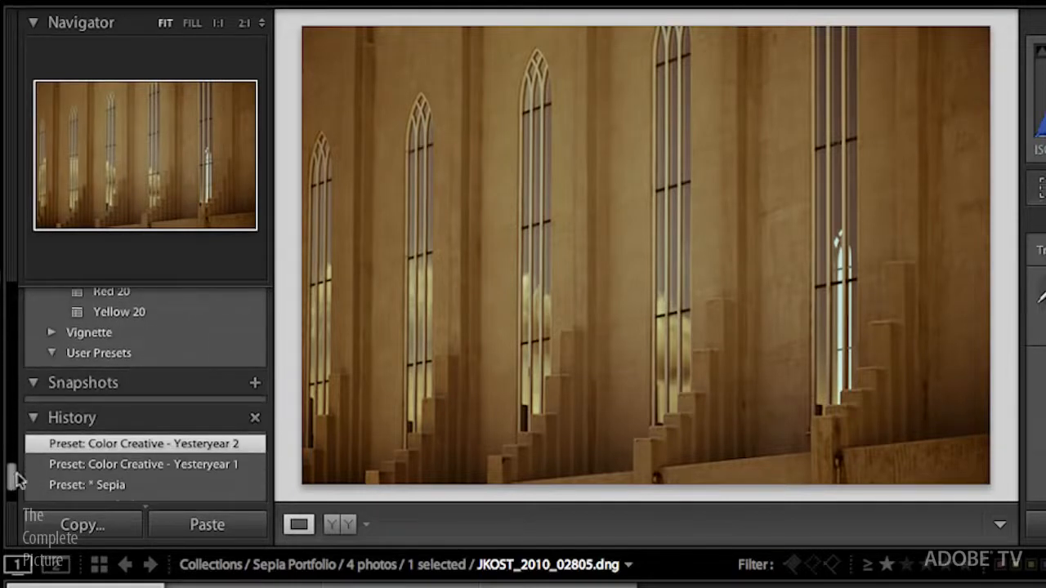
{"action": "left_click", "coordinate": [255, 383]}
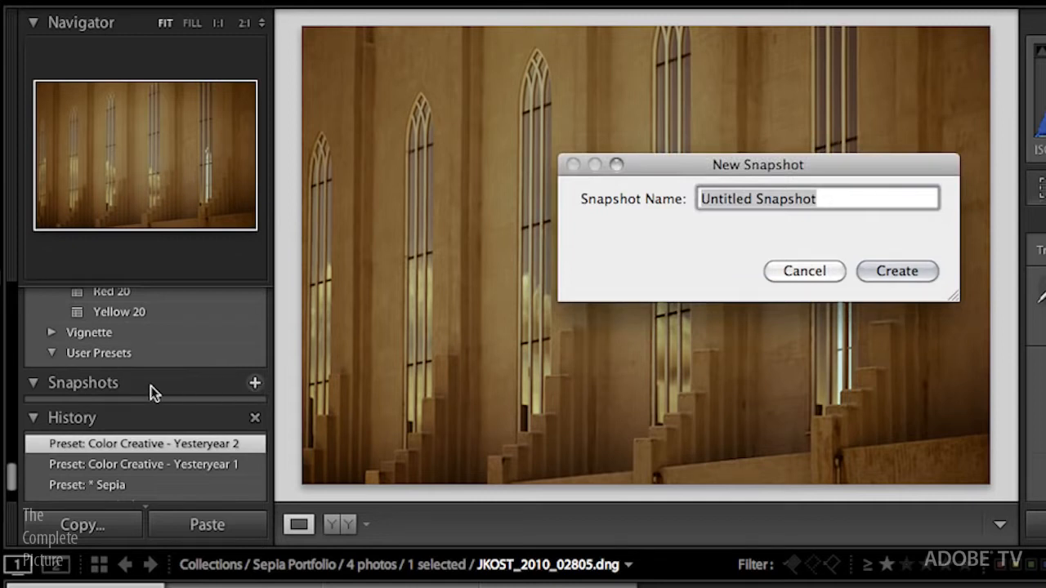
{"action": "type", "text": "Yester Year Prese"}
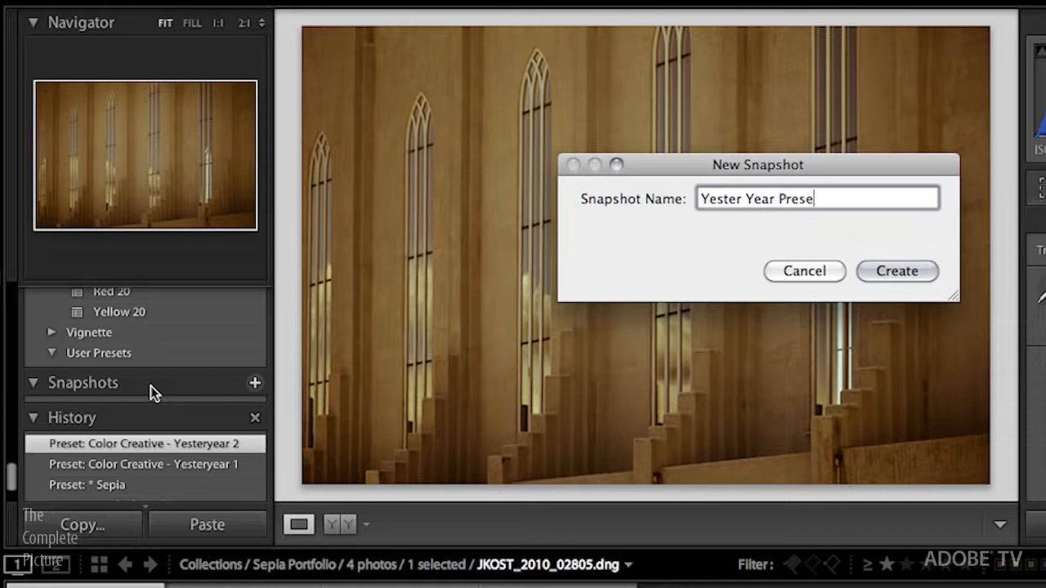
{"action": "left_click", "coordinate": [895, 271]}
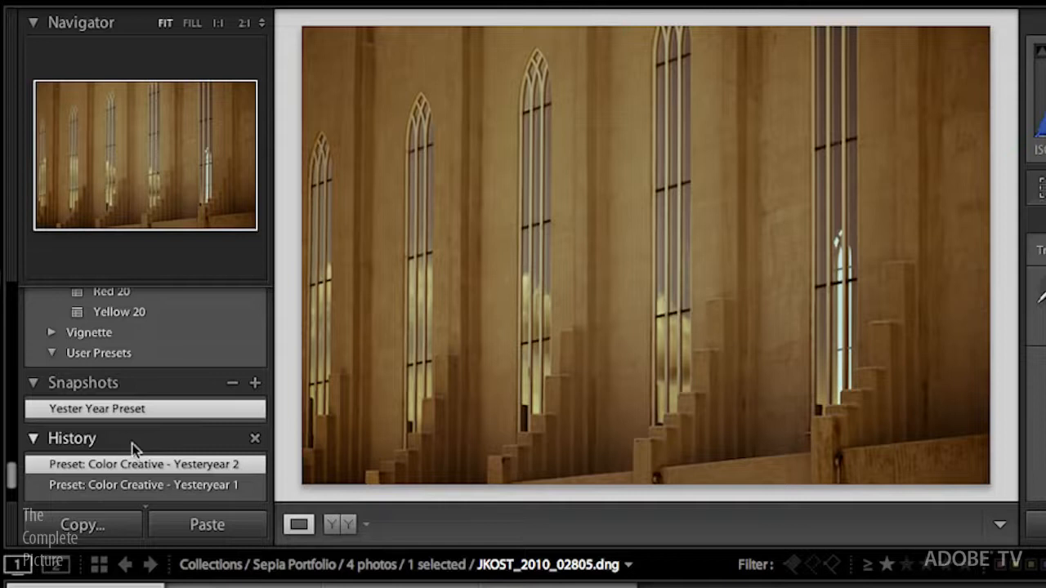
Convert the photo to Black & White and set the split toning saturation to 0 for both shadows and highlights.
{"action": "key", "text": "v"}
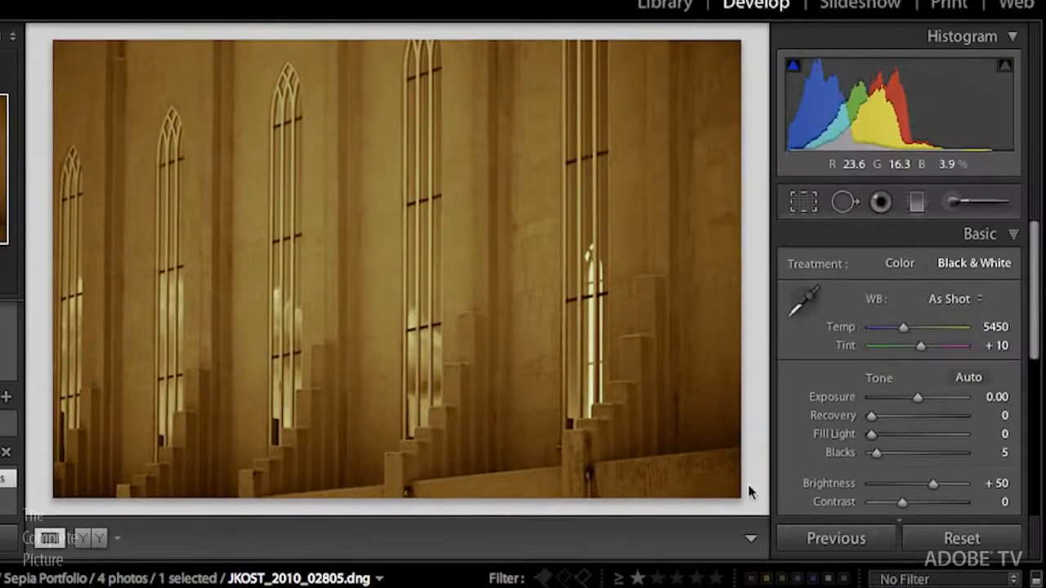
{"action": "left_click_drag", "start_coordinate": [1033, 331], "coordinate": [1022, 483]}
{"action": "left_click", "coordinate": [905, 353]}
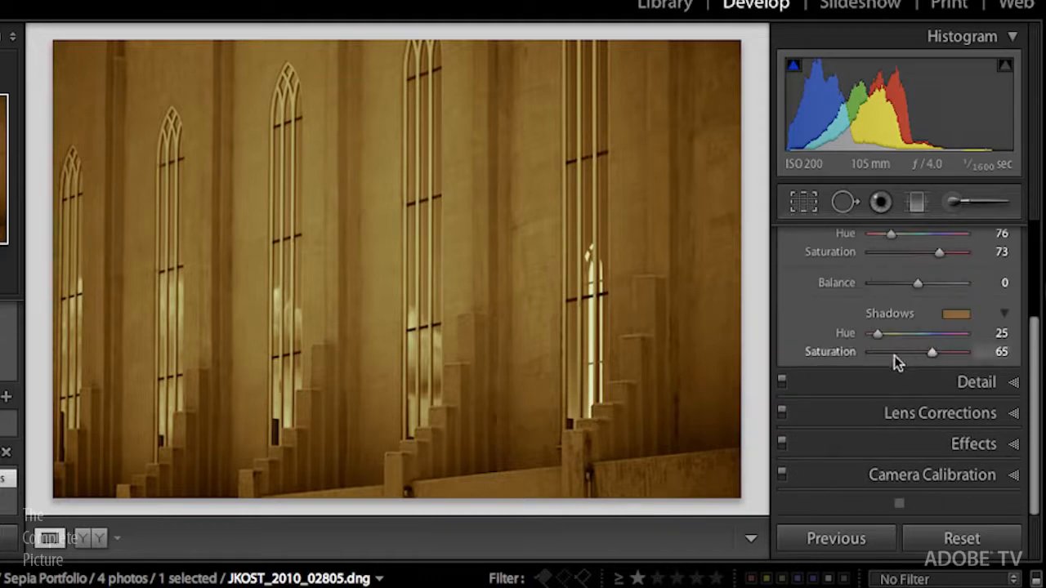
{"action": "left_click_drag", "start_coordinate": [932, 353], "coordinate": [858, 351]}
{"action": "left_click_drag", "start_coordinate": [939, 249], "coordinate": [793, 259]}
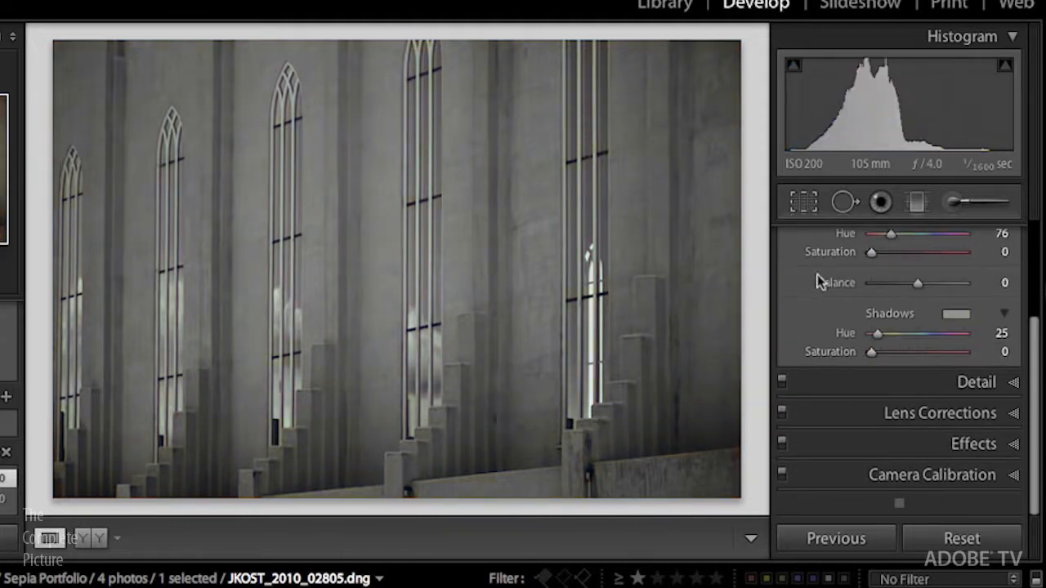
Set the tone curve's point curve to Linear and raise its black end point to about half height to fade the photo.
{"action": "left_click_drag", "start_coordinate": [1036, 348], "coordinate": [1035, 230]}
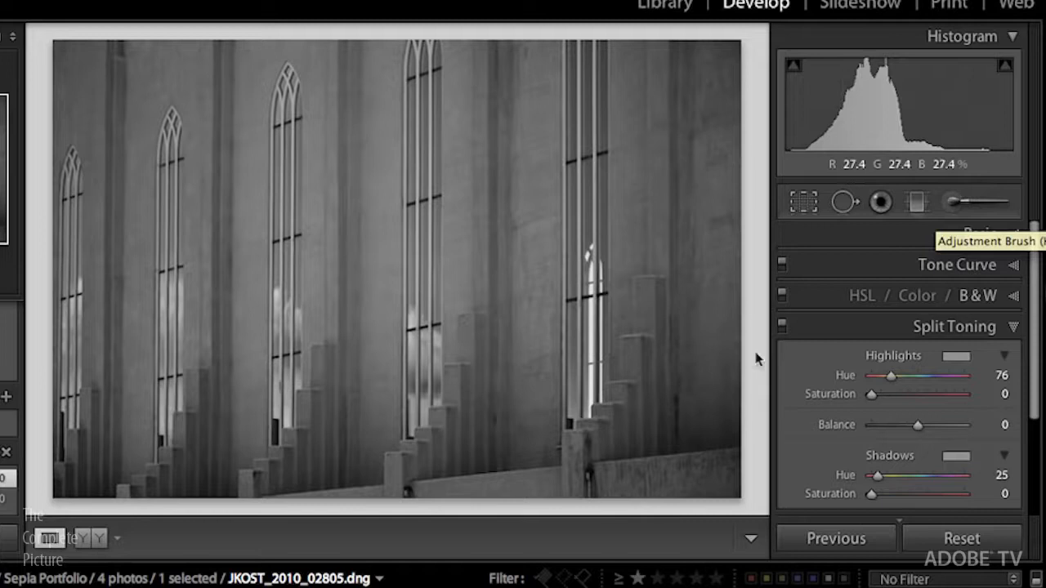
{"action": "left_click", "coordinate": [948, 265]}
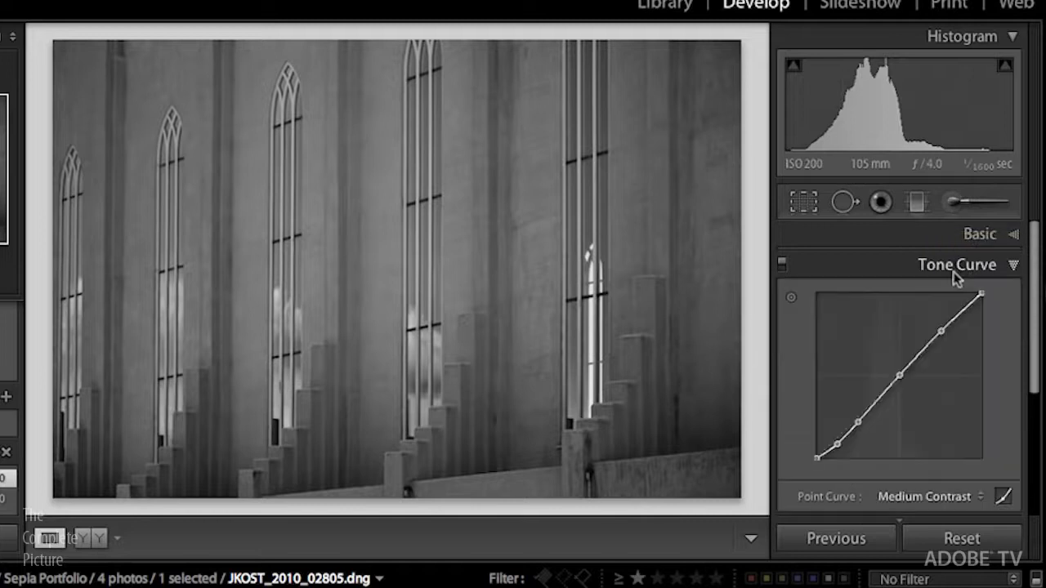
{"action": "left_click", "coordinate": [926, 496]}
{"action": "left_click", "coordinate": [920, 482]}
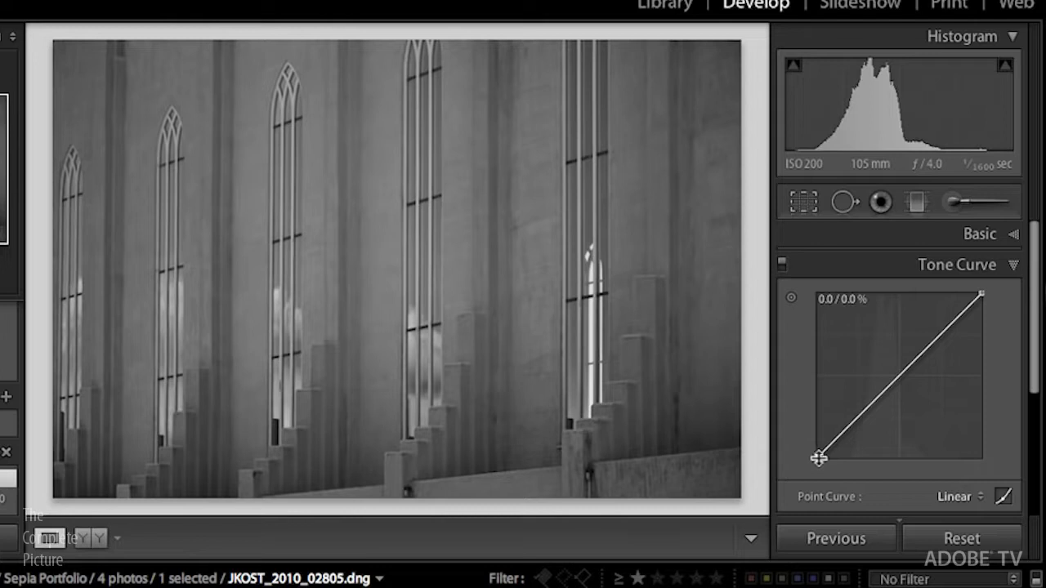
{"action": "left_click_drag", "start_coordinate": [819, 455], "coordinate": [812, 327]}
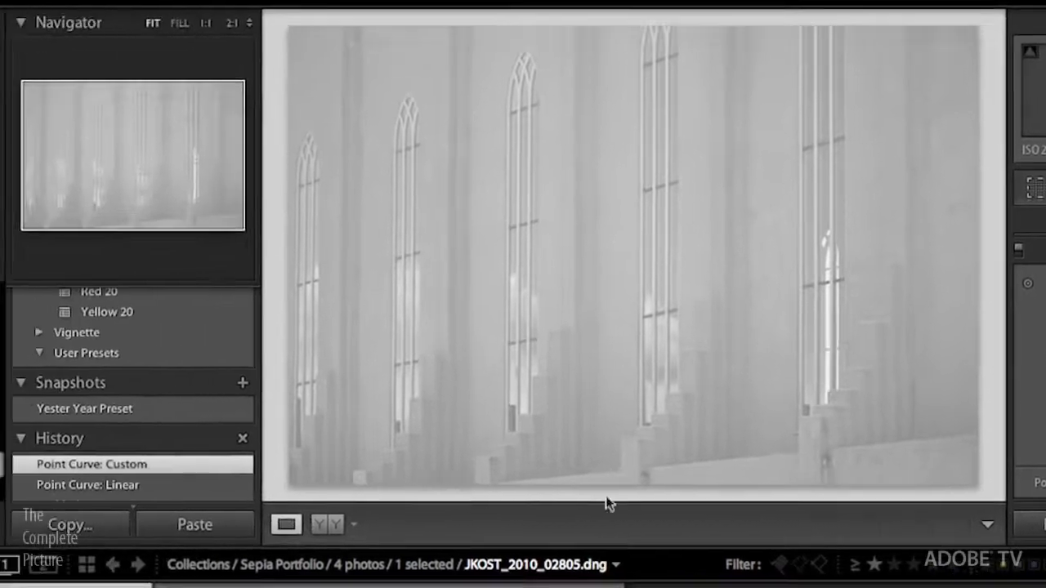
Save the faded look as a snapshot named "Screened Back", switch to the "Yester Year Preset" snapshot and return to "Screened Back".
{"action": "left_click", "coordinate": [43, 394]}
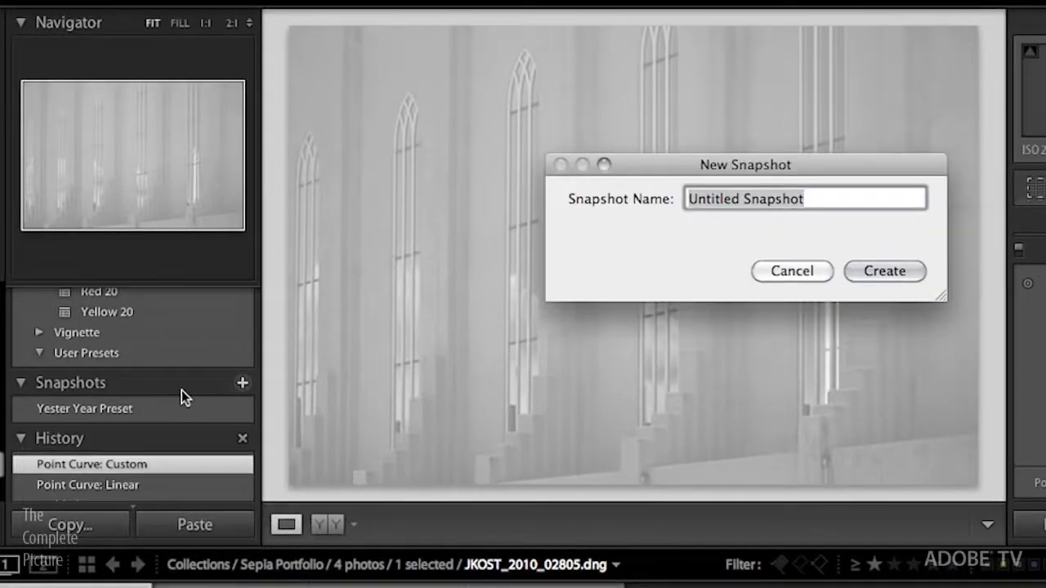
{"action": "type", "text": "Screened Back"}
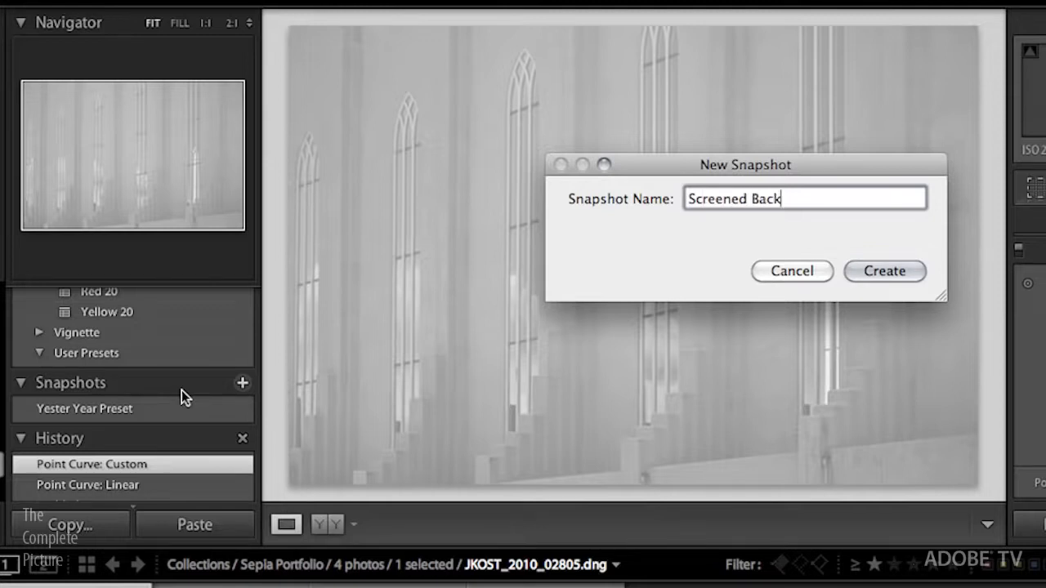
{"action": "key", "text": "Return"}
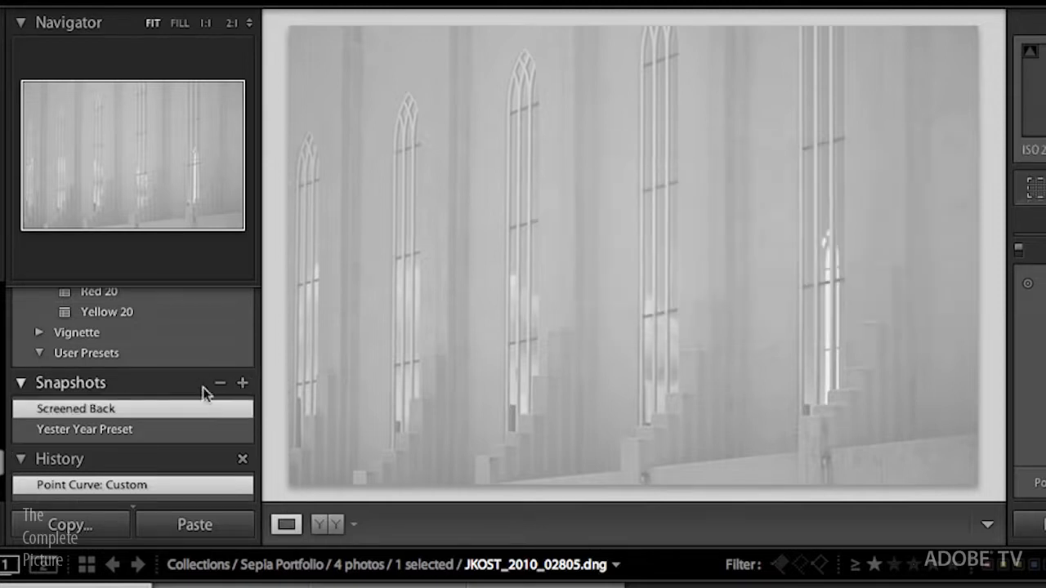
{"action": "left_click", "coordinate": [193, 431]}
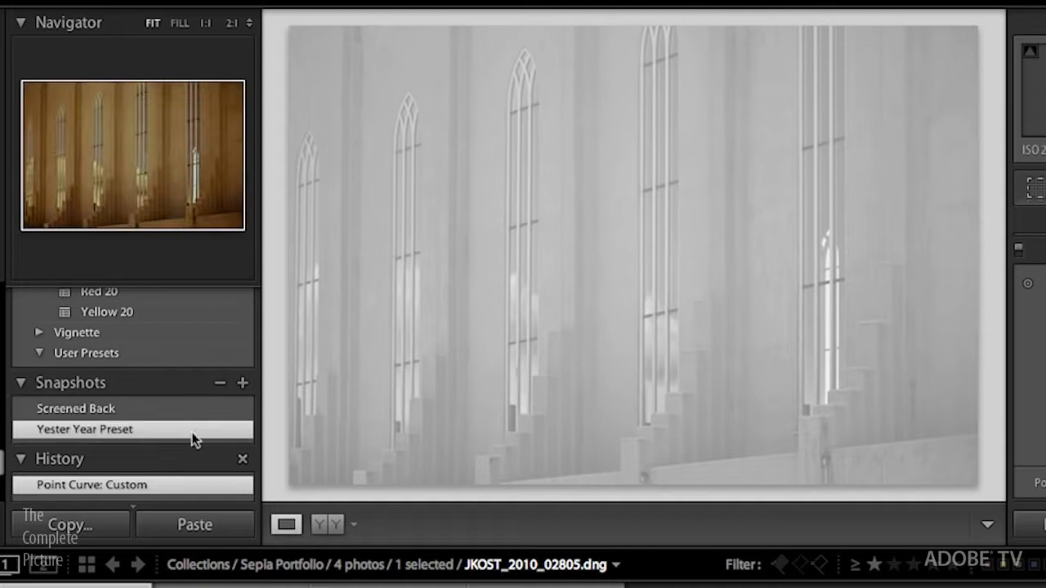
{"action": "left_click", "coordinate": [181, 409]}
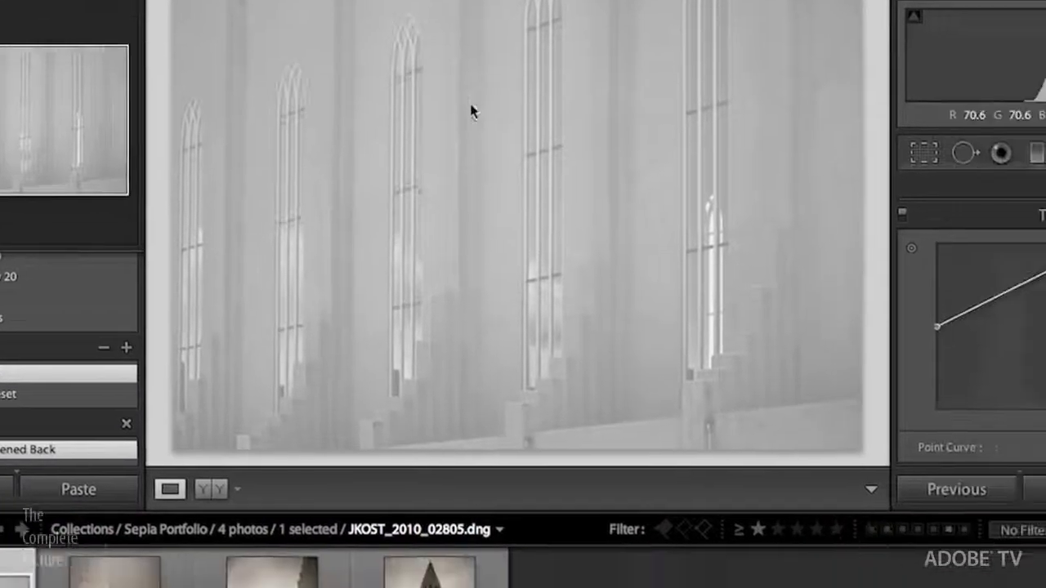
Open the screened-back church windows photo as a Smart Object in Photoshop.
{"action": "right_click", "coordinate": [358, 69]}
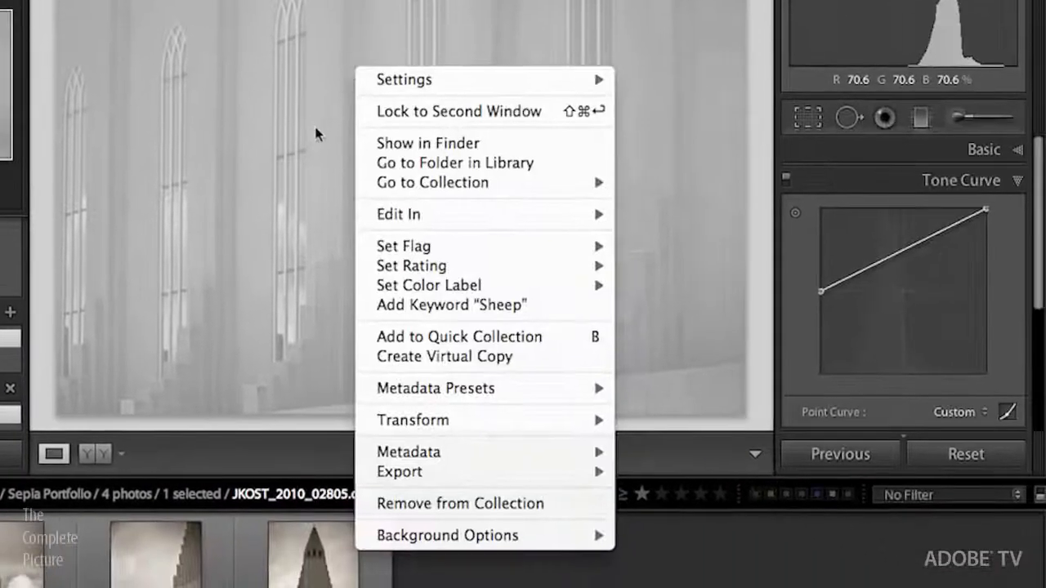
{"action": "mouse_move", "coordinate": [479, 228]}
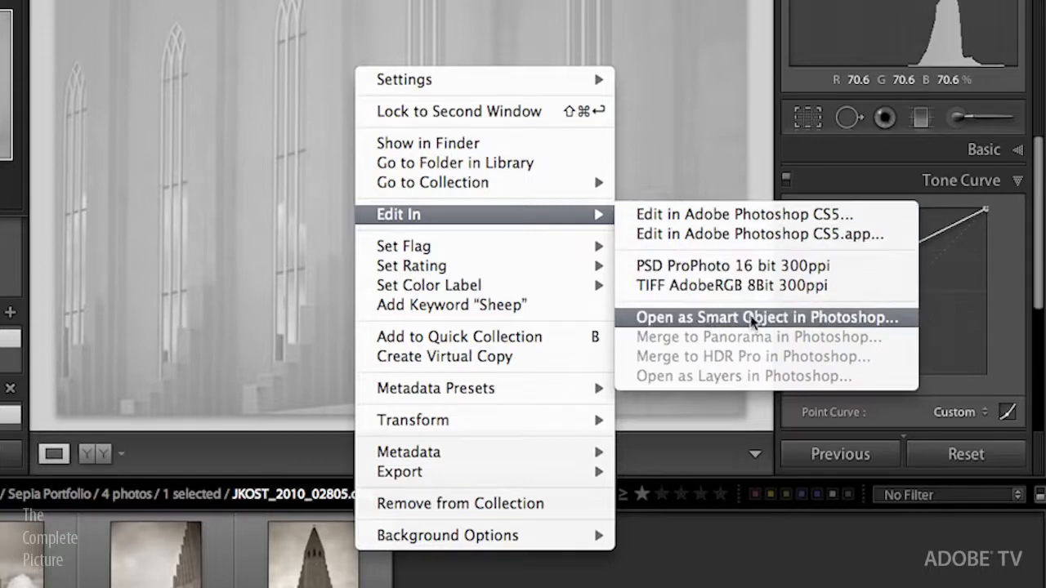
{"action": "left_click", "coordinate": [890, 317]}
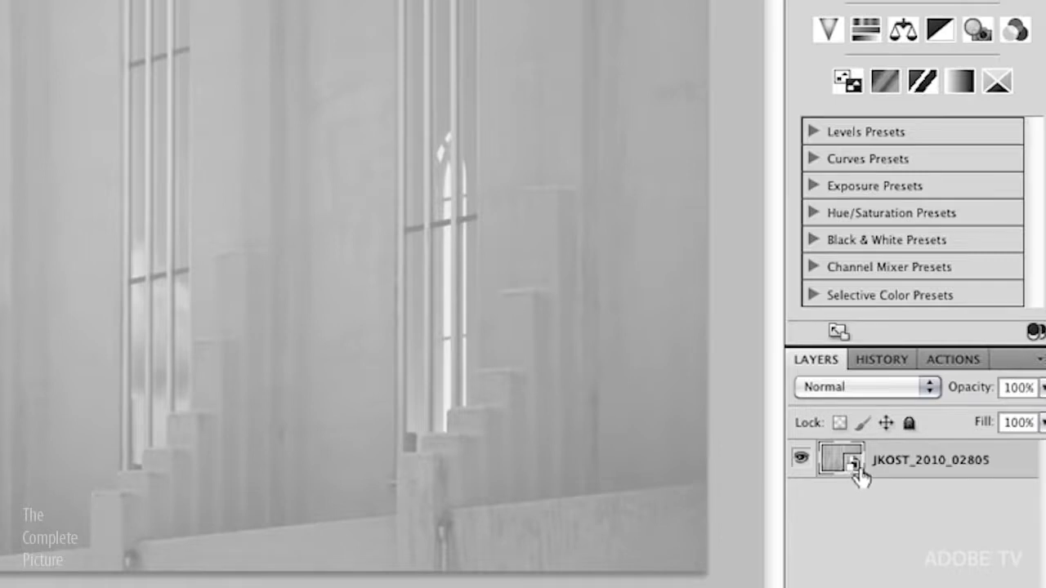
Copy the church windows Smart Object layer into Layout.psd with both documents arranged 2 Up, and close the original photo document.
{"action": "double_click", "coordinate": [858, 477]}
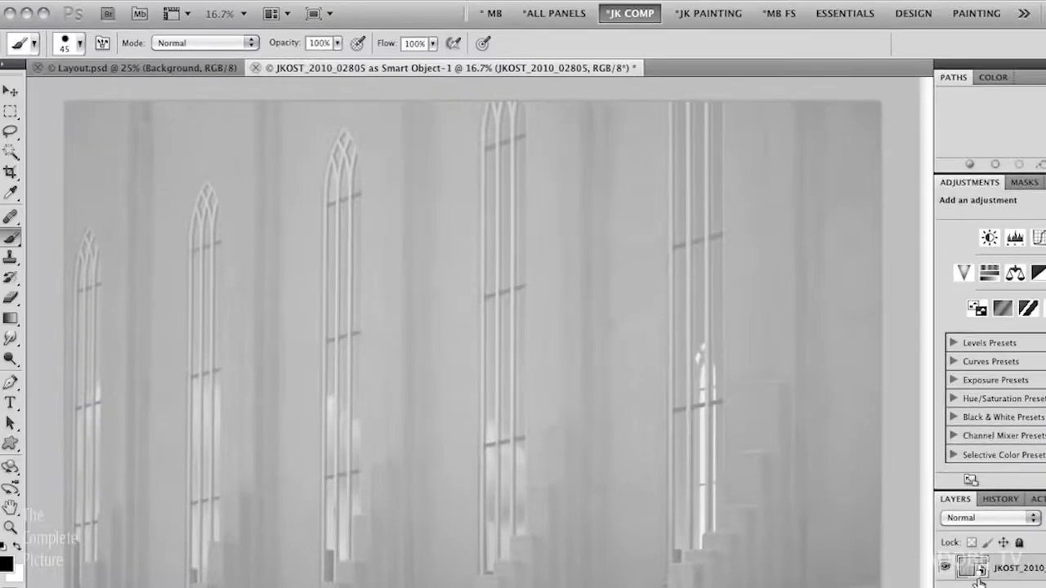
{"action": "left_click", "coordinate": [275, 13]}
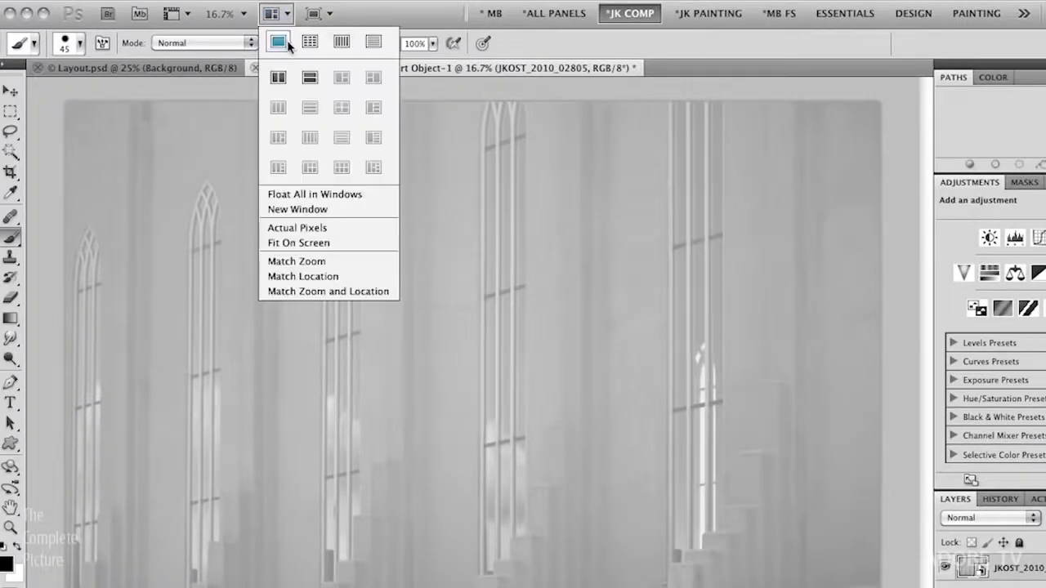
{"action": "left_click", "coordinate": [279, 77]}
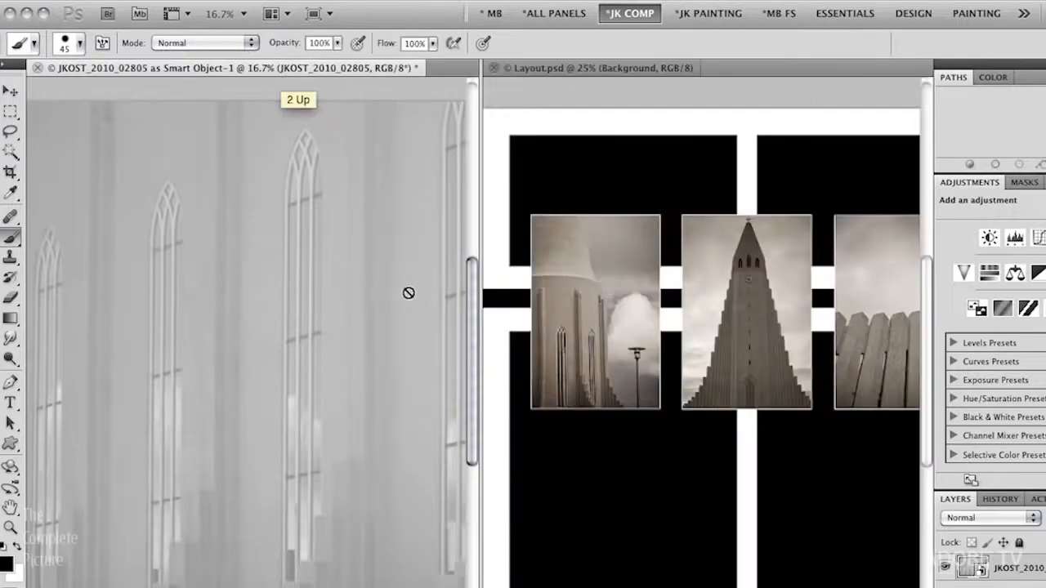
{"action": "key", "text": "v"}
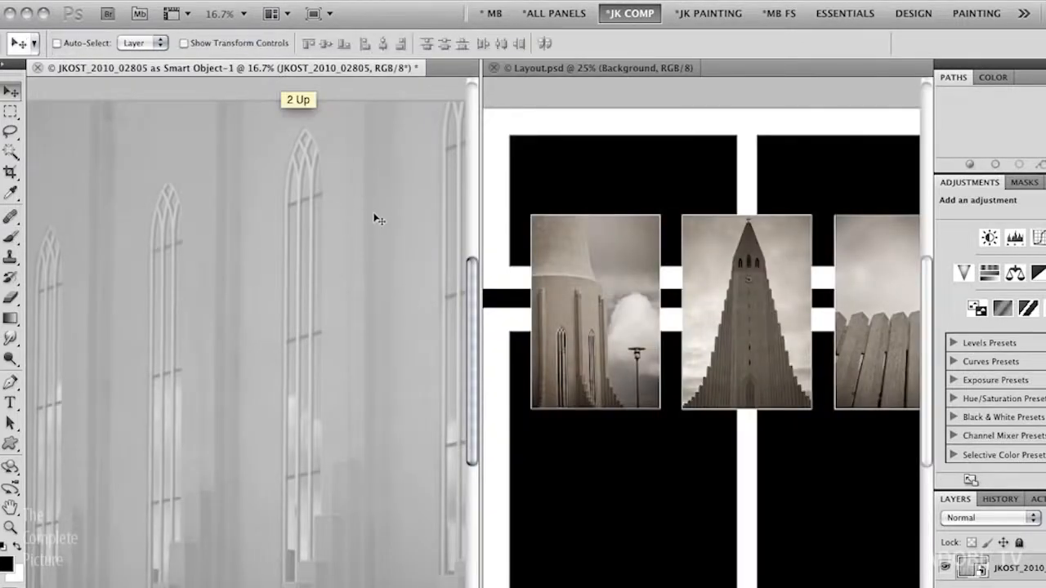
{"action": "left_click_drag", "start_coordinate": [372, 206], "coordinate": [703, 192]}
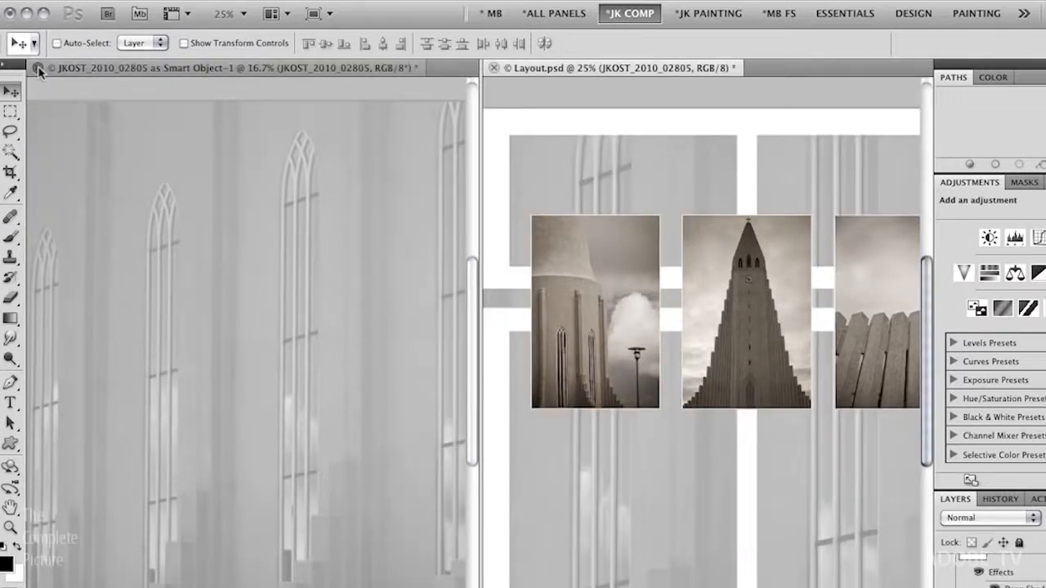
{"action": "key", "text": "super+w"}
{"action": "left_click", "coordinate": [486, 254]}
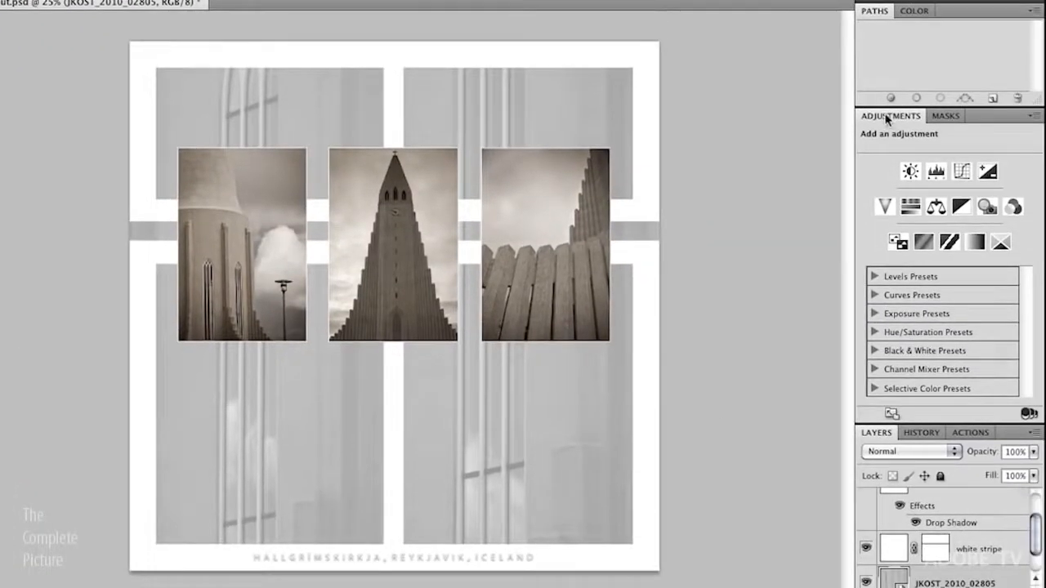
Reopen the church windows Smart Object's raw settings from the layout and apply the "Yester Year Preset" snapshot.
{"action": "double_click", "coordinate": [890, 117]}
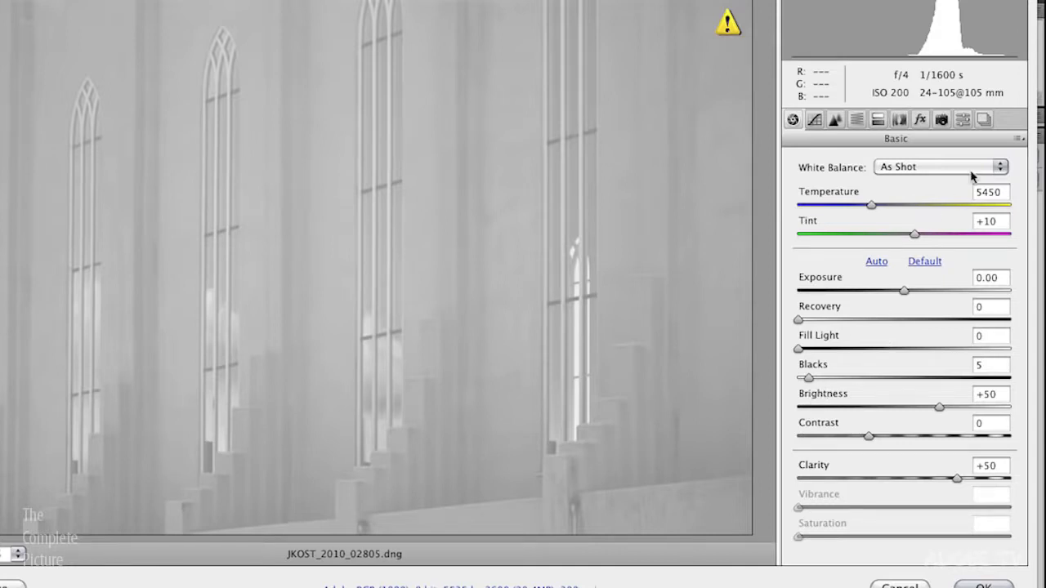
{"action": "left_click", "coordinate": [984, 121]}
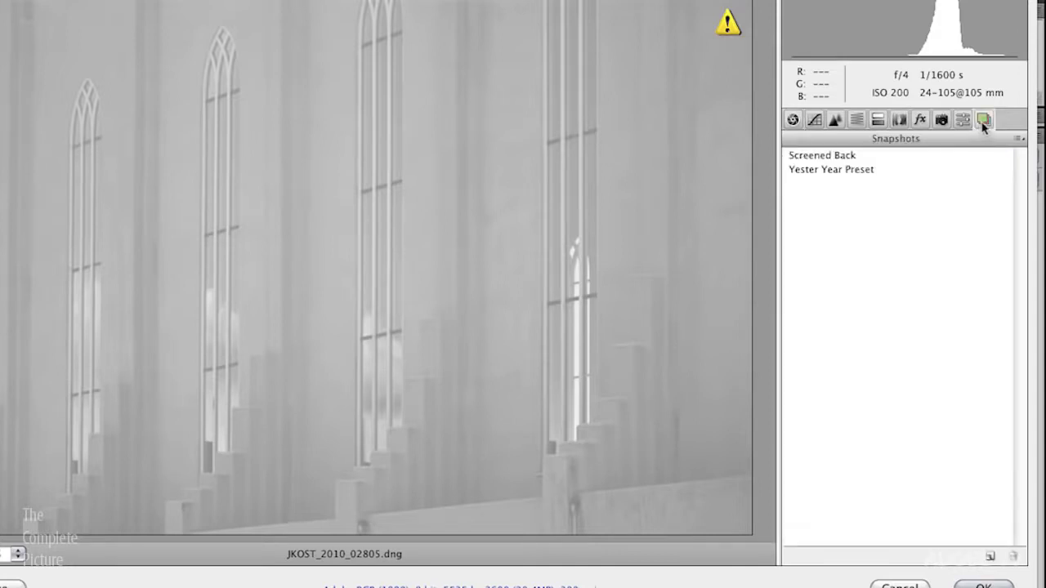
{"action": "left_click", "coordinate": [863, 171]}
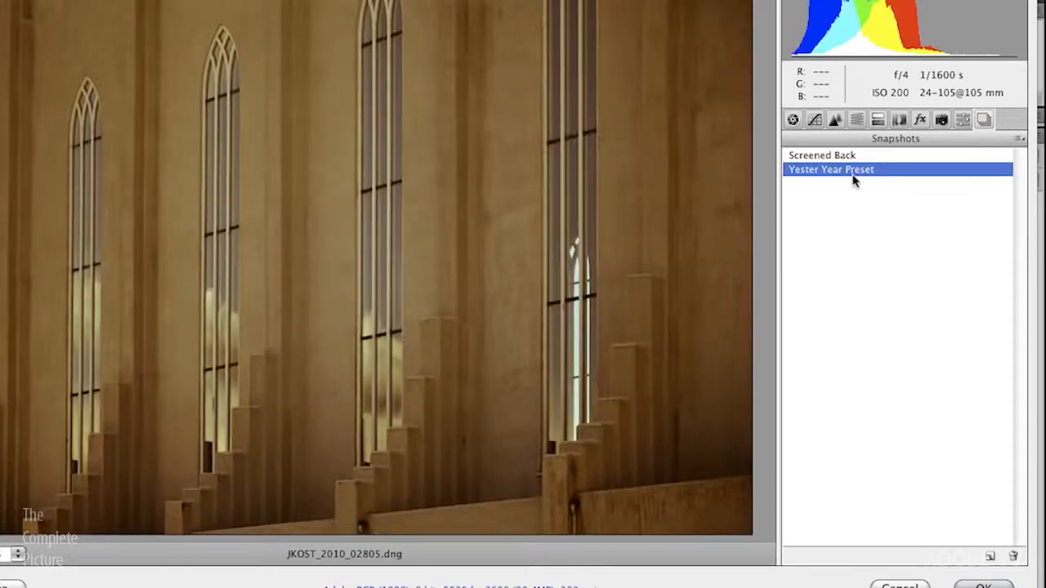
{"action": "left_click", "coordinate": [981, 585]}
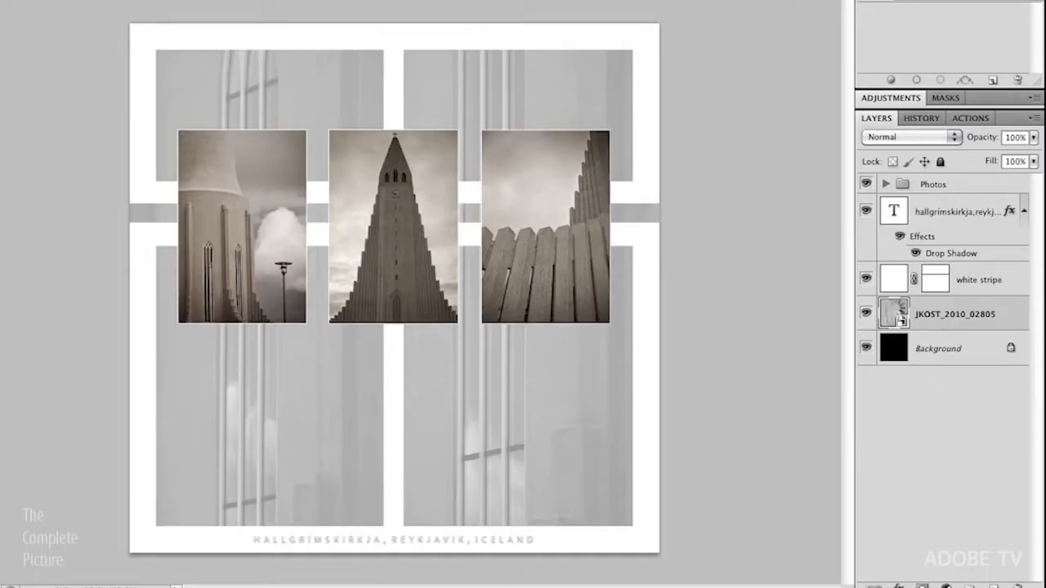
In the Smart Object's raw settings, lower the tone curve's black end point back to zero and set Exposure to +0.55.
{"action": "double_click", "coordinate": [895, 314]}
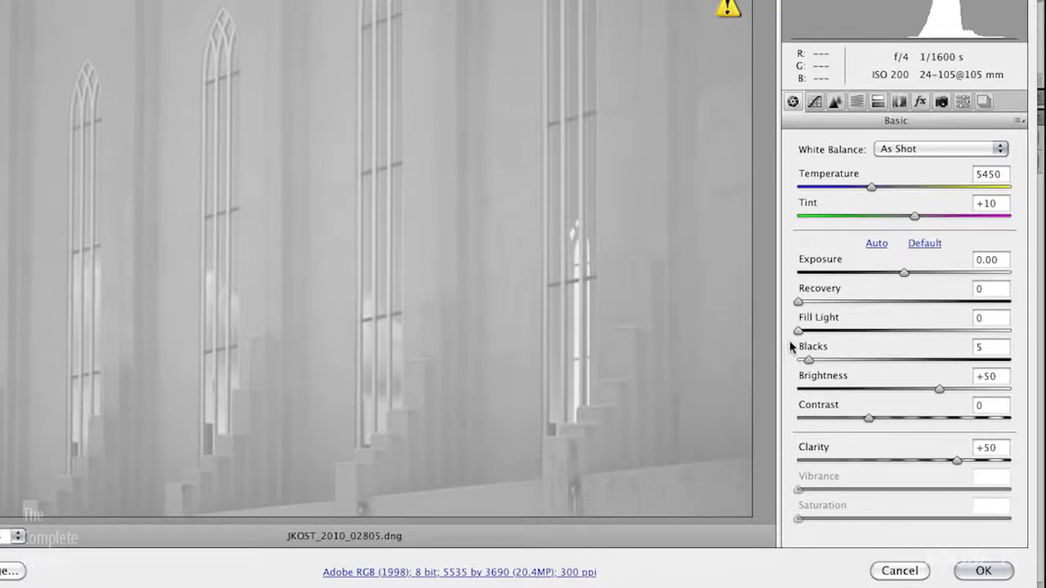
{"action": "left_click", "coordinate": [816, 102]}
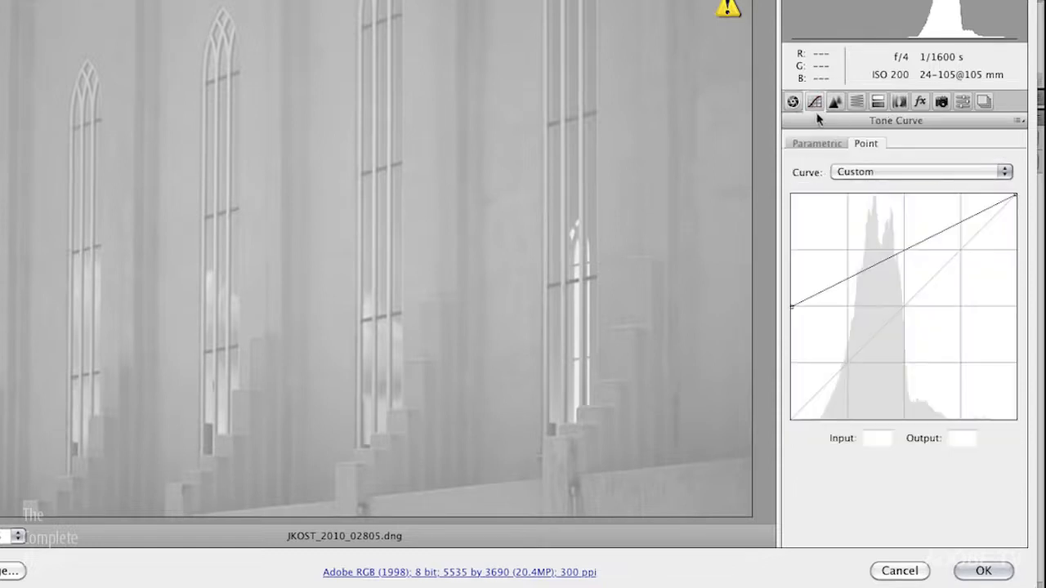
{"action": "left_click_drag", "start_coordinate": [791, 307], "coordinate": [764, 430]}
{"action": "left_click", "coordinate": [792, 101]}
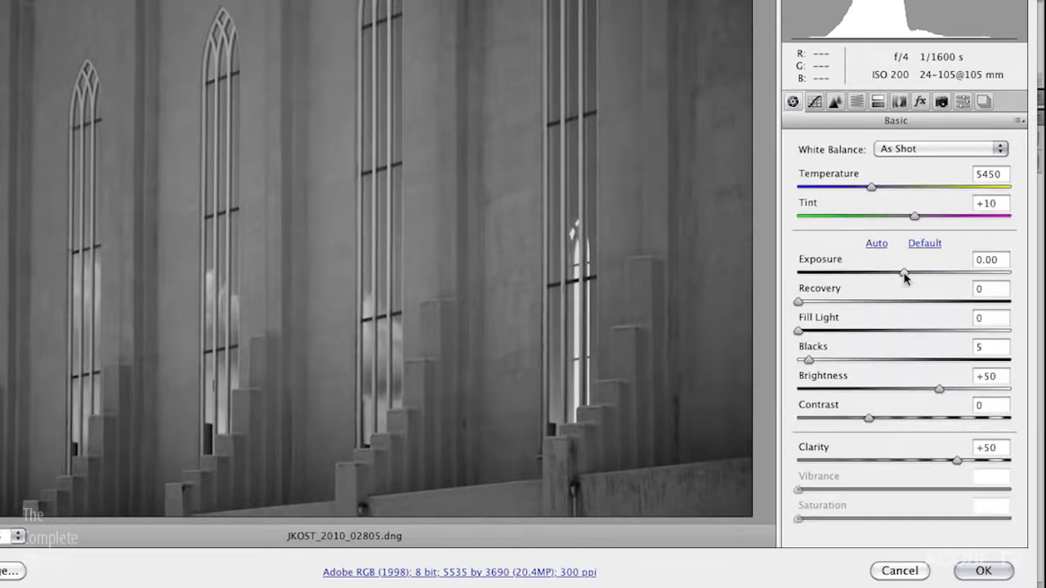
{"action": "left_click_drag", "start_coordinate": [904, 273], "coordinate": [917, 273]}
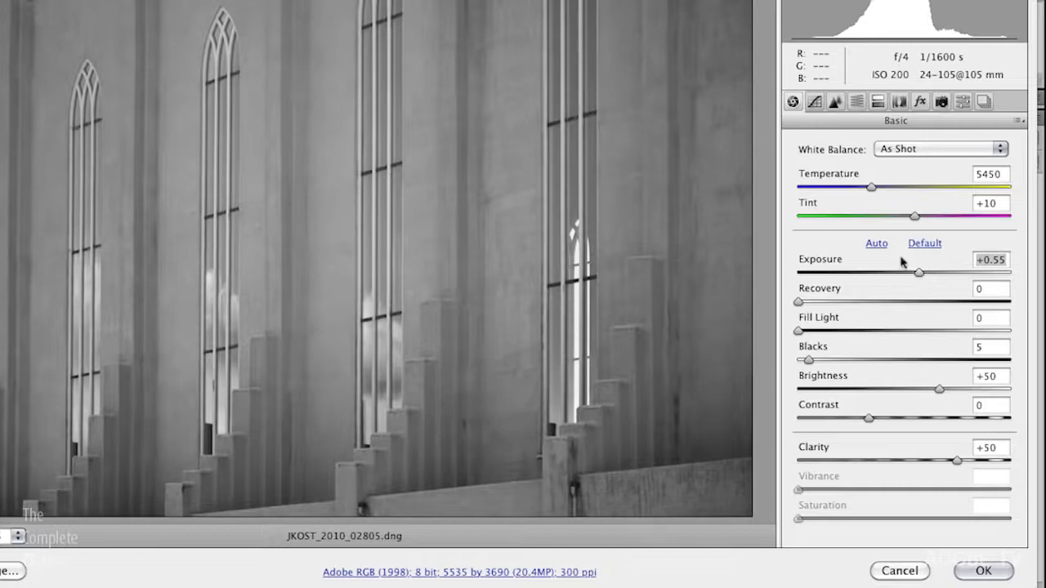
Tint the photo's shadows with split toning, using Hue 192 and Saturation 49.
{"action": "left_click", "coordinate": [877, 103]}
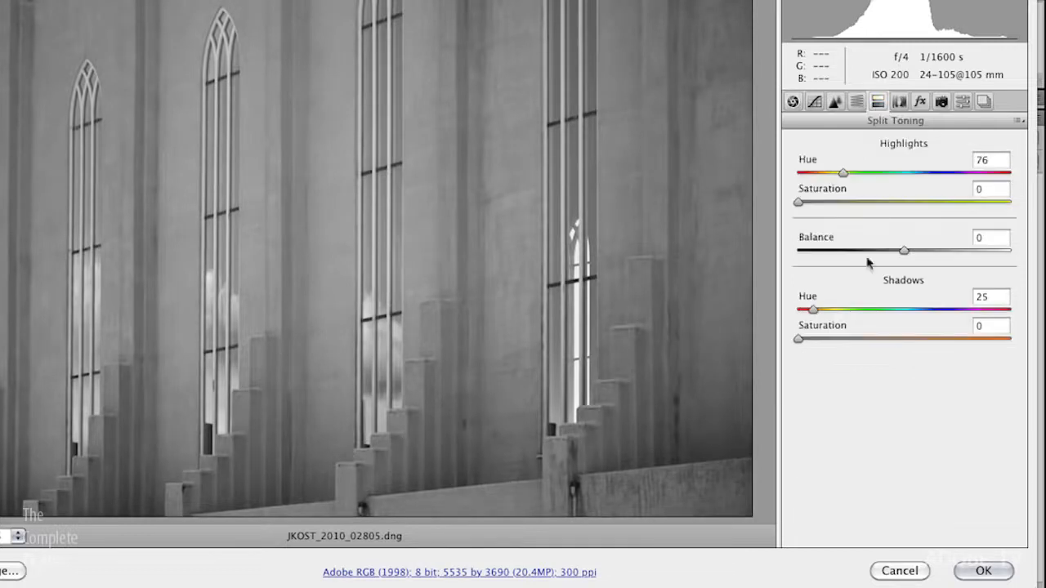
{"action": "left_click_drag", "start_coordinate": [848, 343], "coordinate": [904, 356]}
{"action": "left_click_drag", "start_coordinate": [817, 315], "coordinate": [915, 314]}
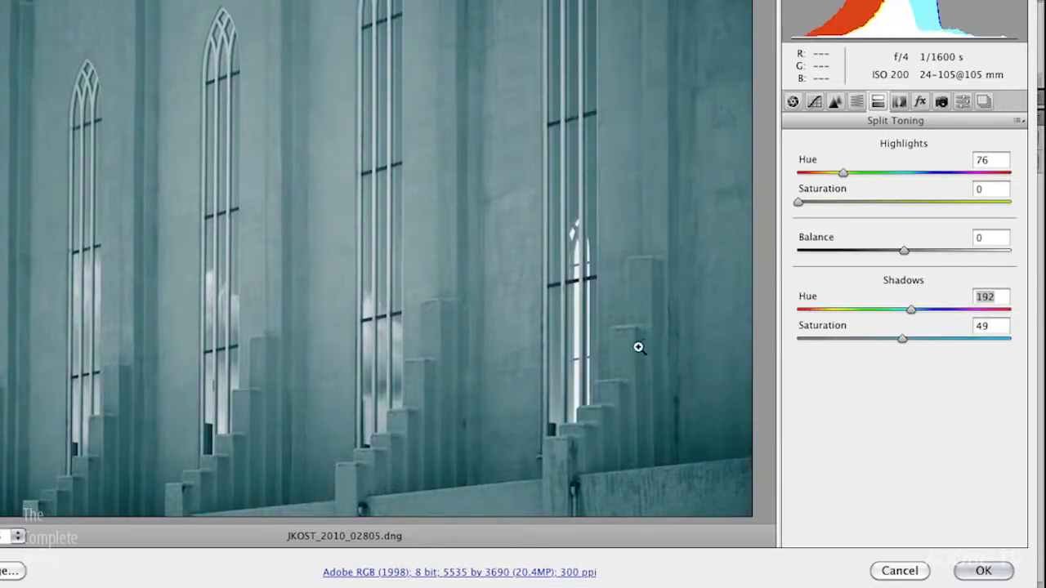
Save the tinted look as a snapshot named "blue tone" and apply the raw settings to the Smart Object.
{"action": "left_click", "coordinate": [985, 102]}
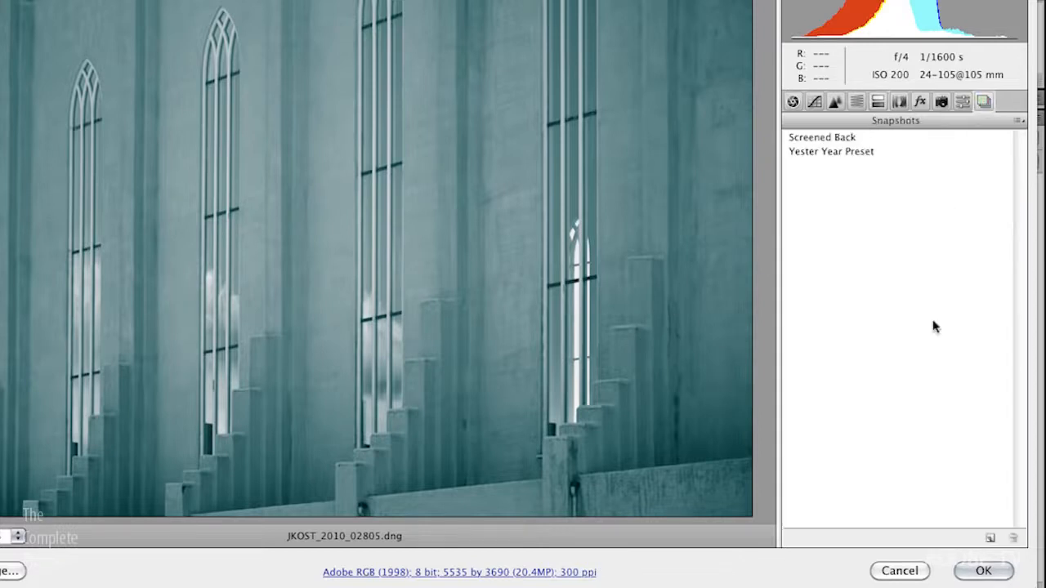
{"action": "left_click", "coordinate": [987, 538]}
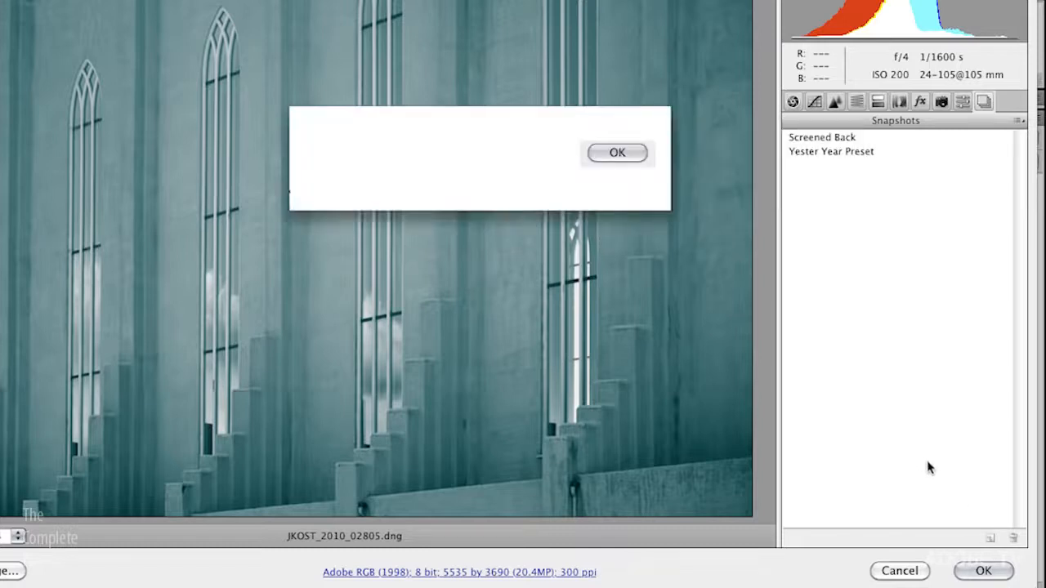
{"action": "type", "text": "bl"}
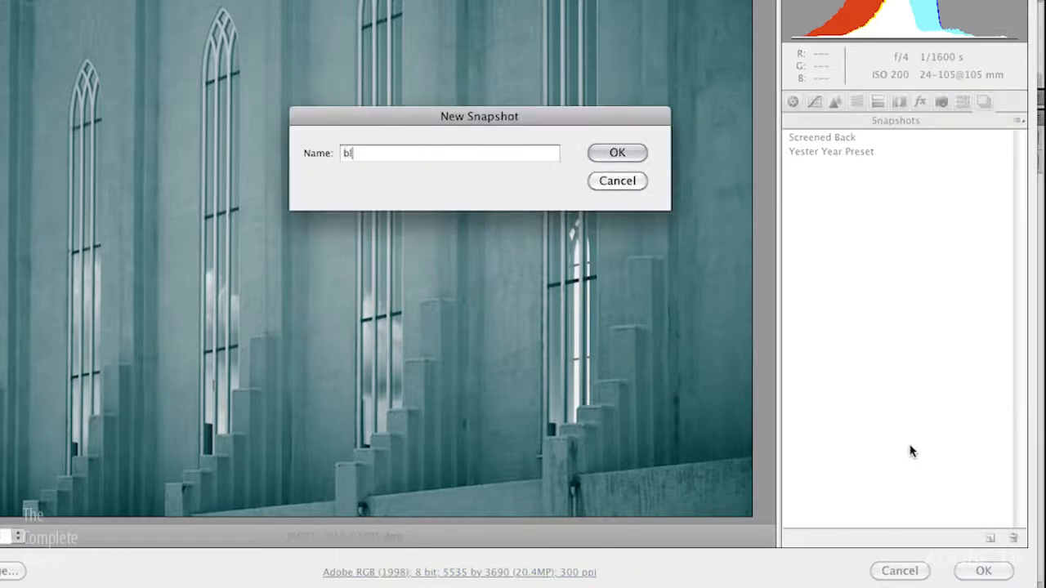
{"action": "type", "text": "ue tone"}
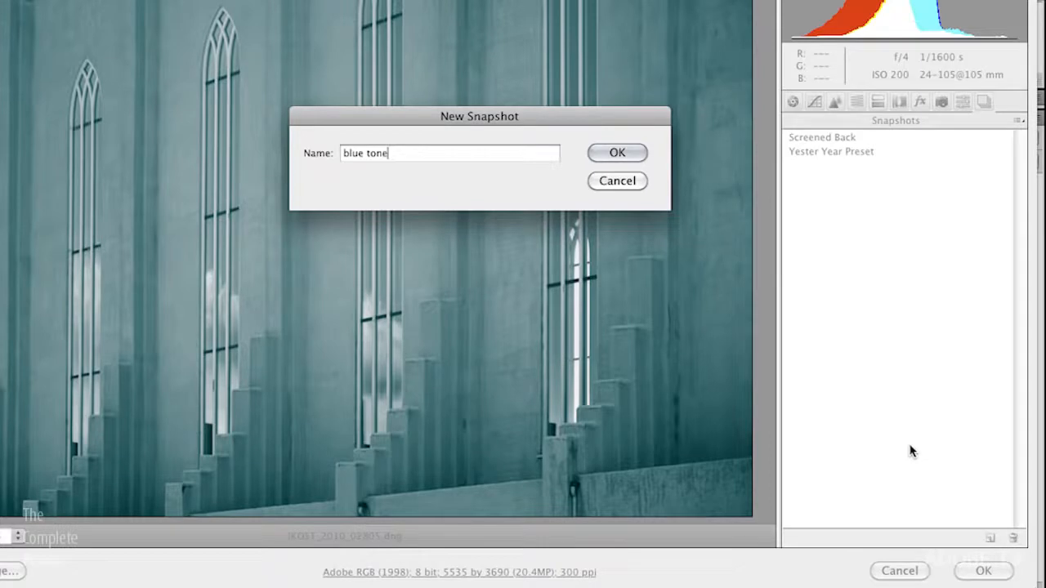
{"action": "left_click", "coordinate": [617, 153]}
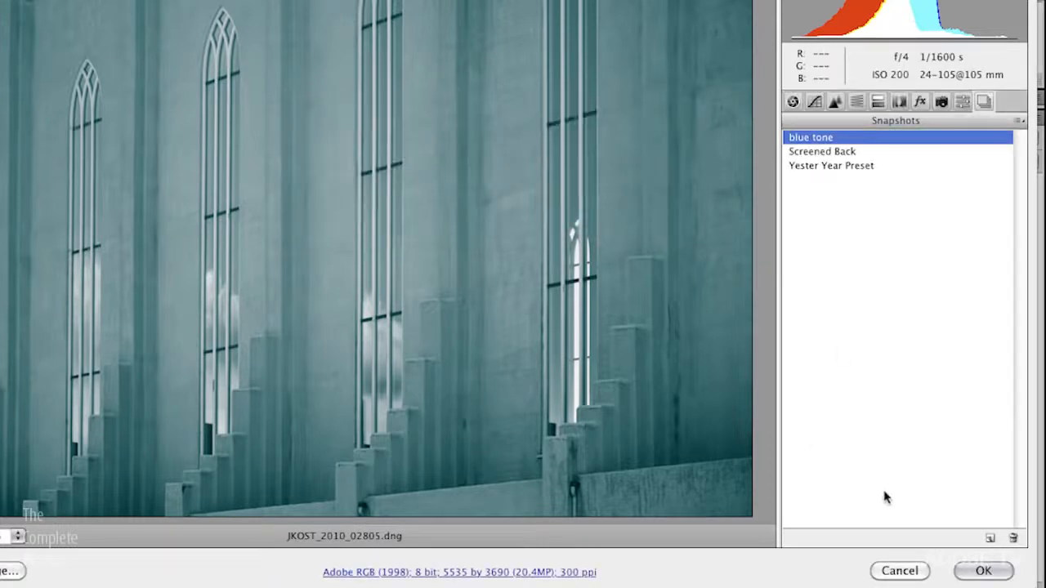
{"action": "left_click", "coordinate": [984, 571]}
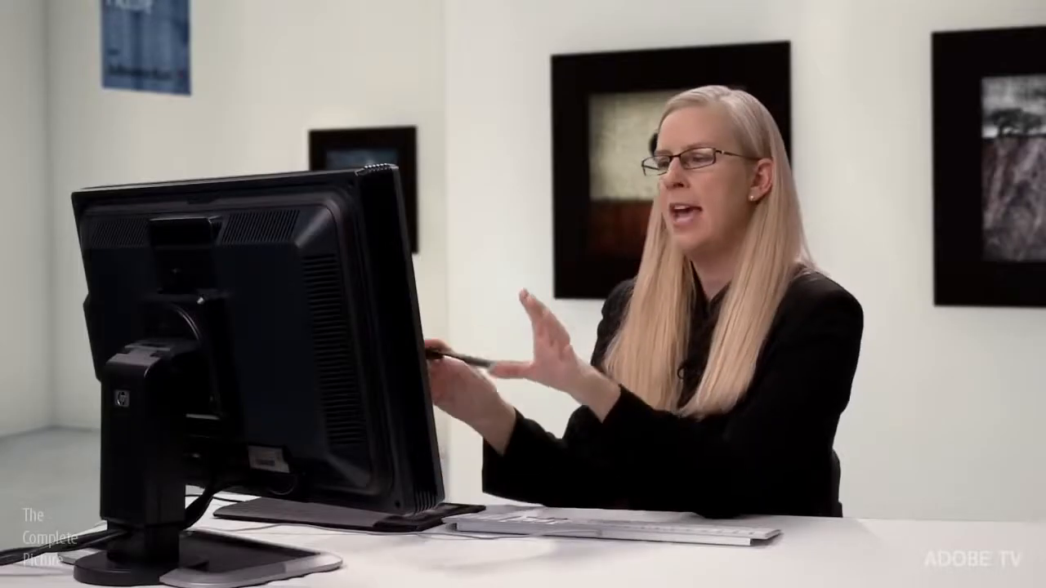